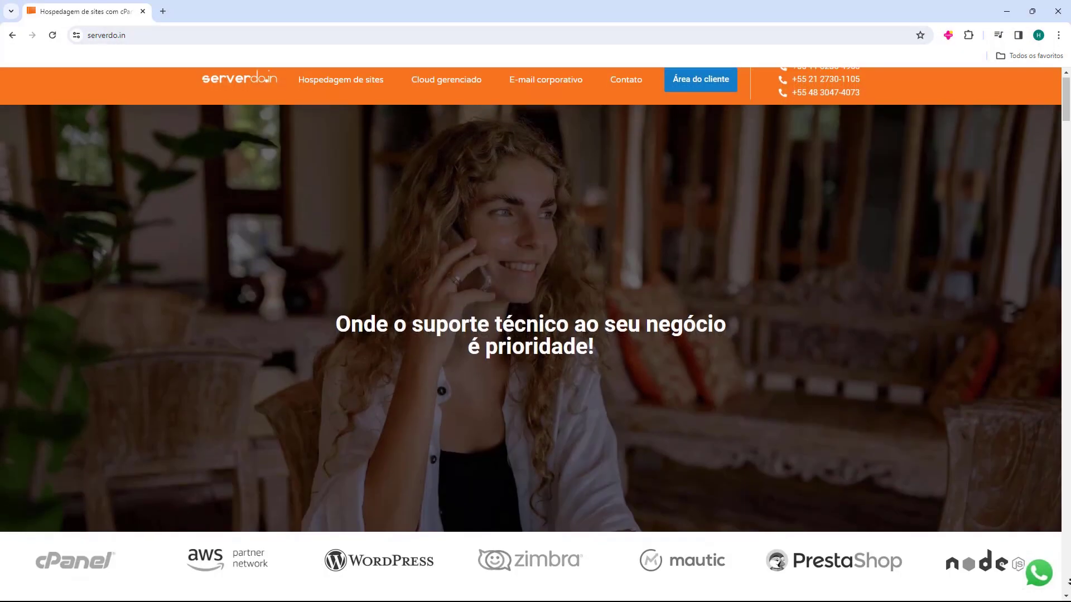
Go to the ServerDo.in client area and show the Serviços list with Hospedagem de Sites Plano I
scroll(535, 334, down, 1)
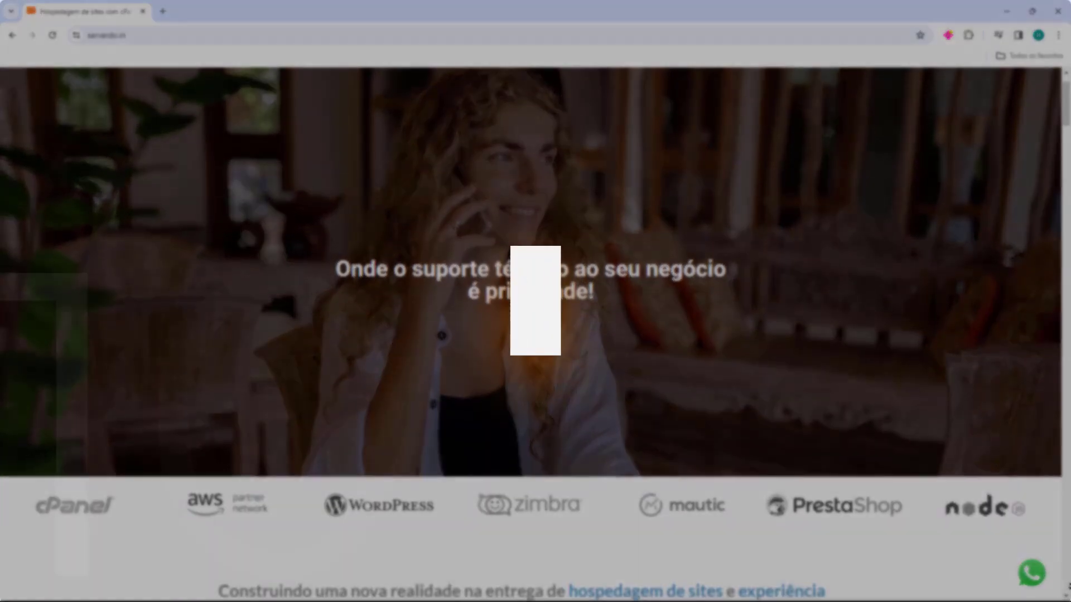
scroll(535, 334, down, 2)
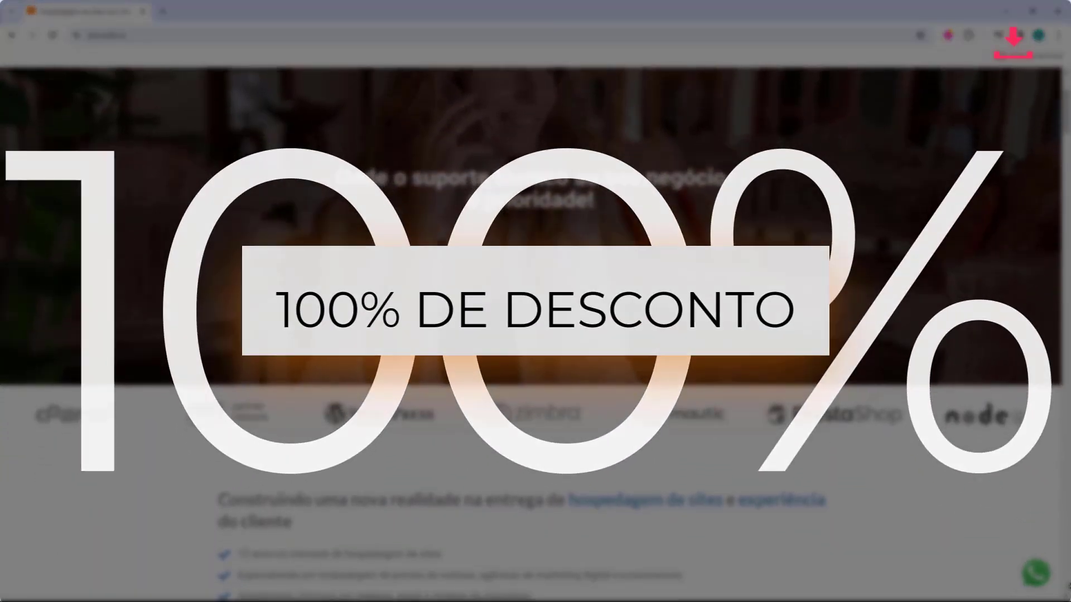
scroll(535, 335, down, 2)
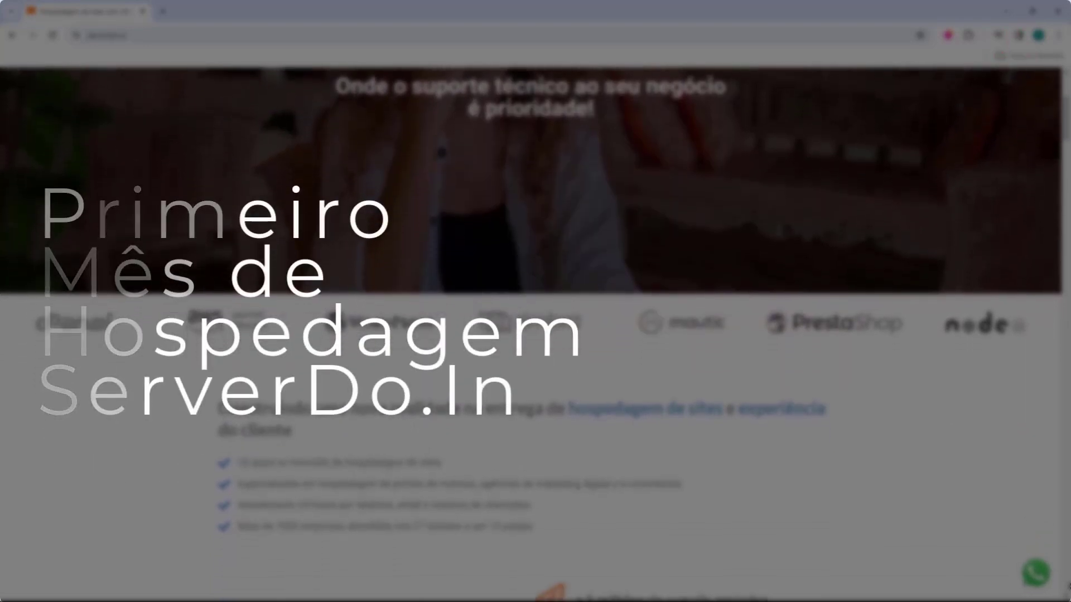
scroll(535, 335, down, 2)
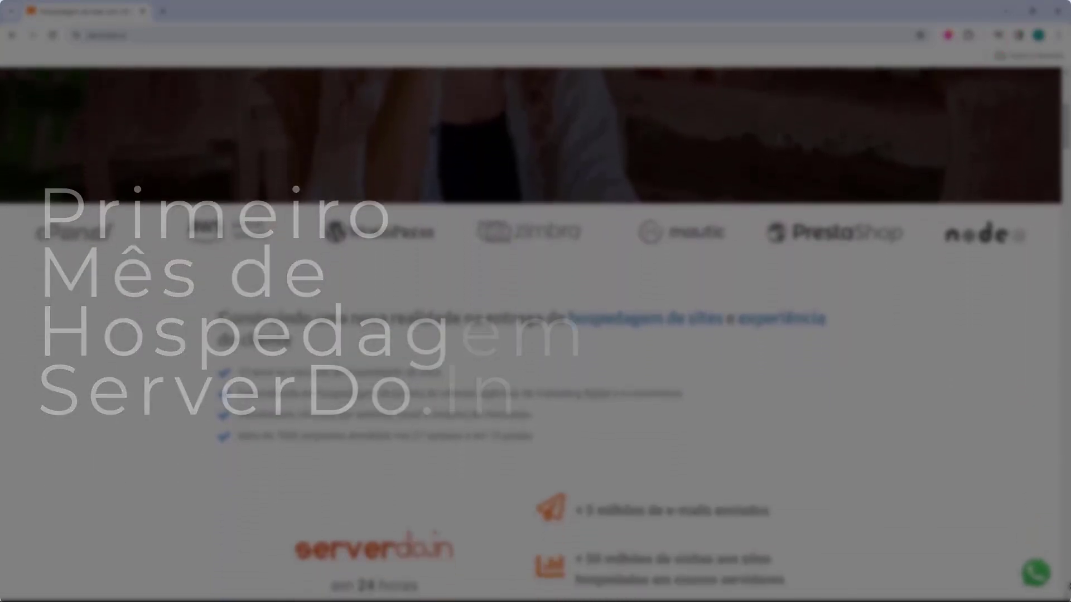
scroll(535, 335, down, 2)
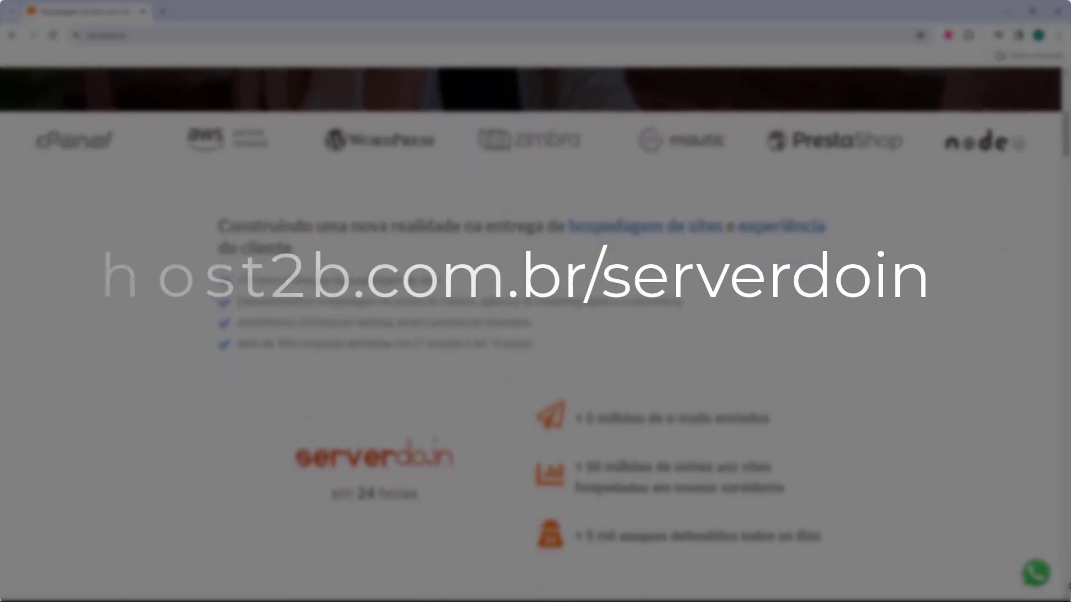
scroll(536, 334, down, 2)
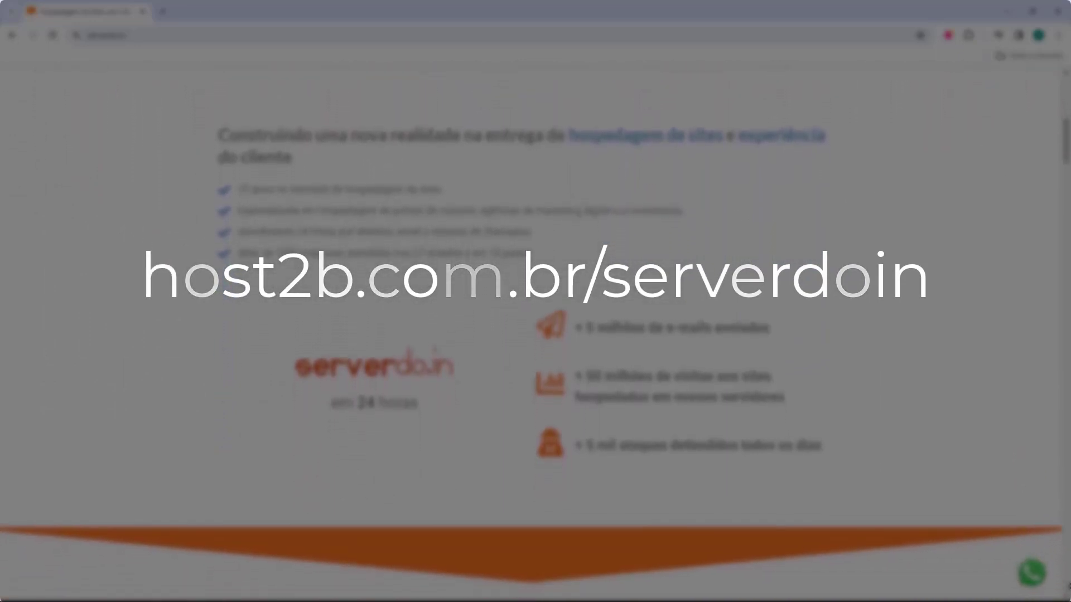
scroll(536, 335, down, 2)
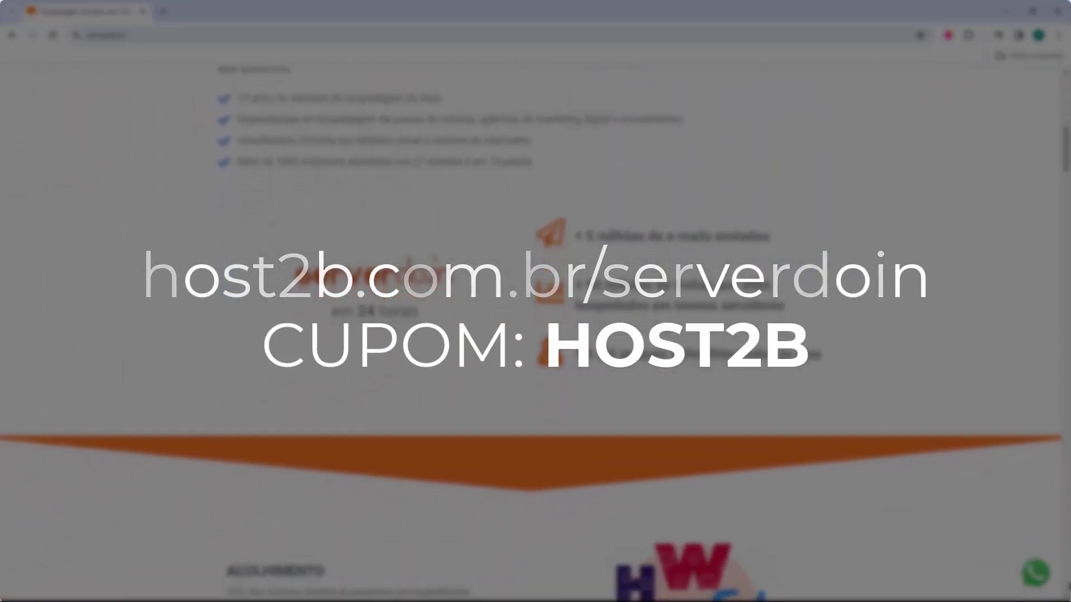
scroll(535, 334, down, 2)
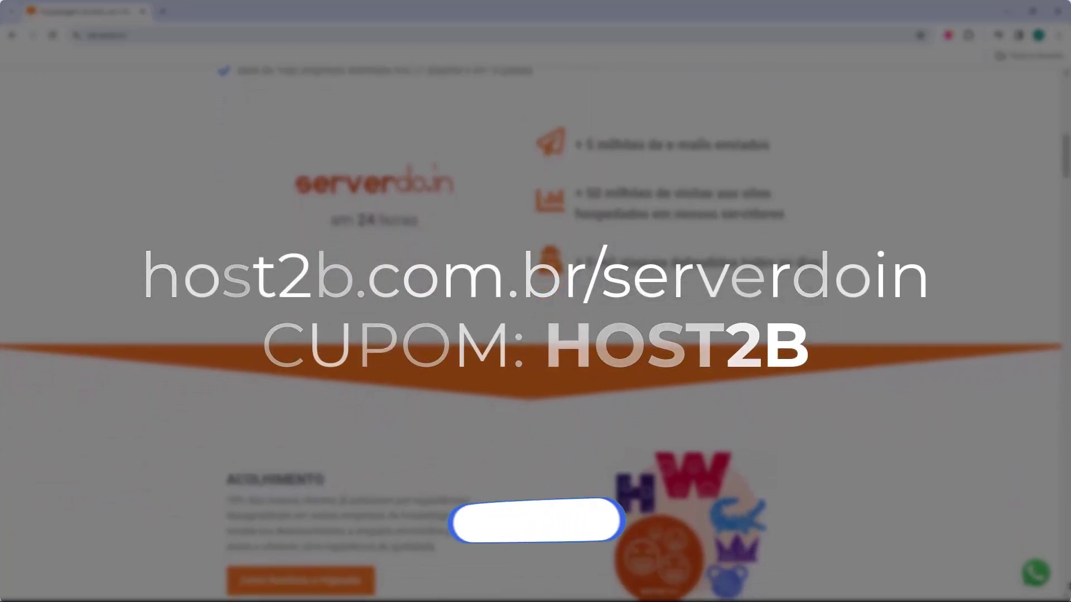
scroll(535, 334, down, 2)
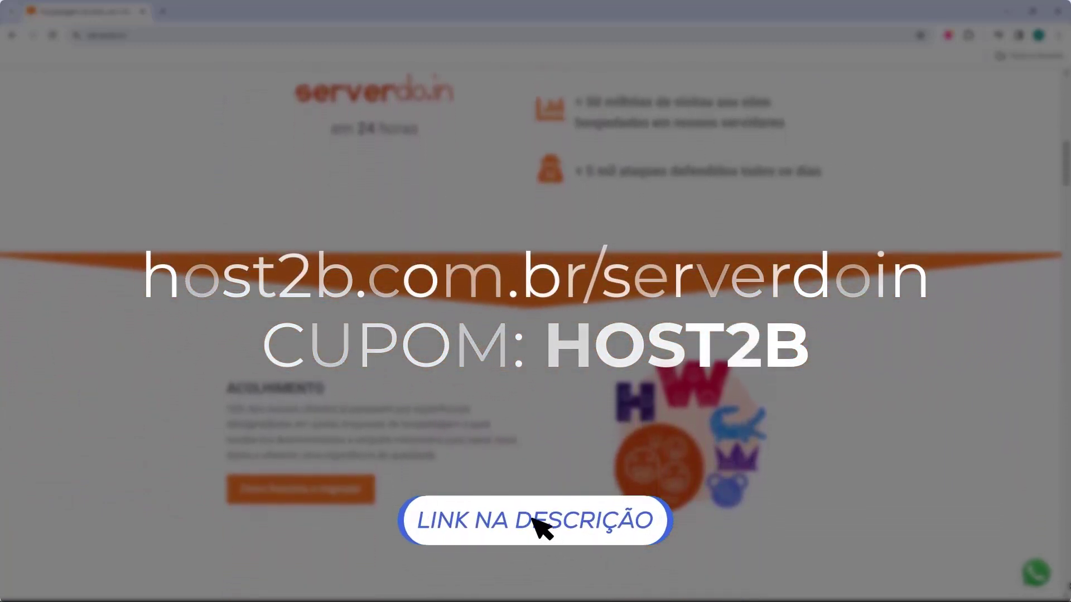
scroll(535, 334, down, 2)
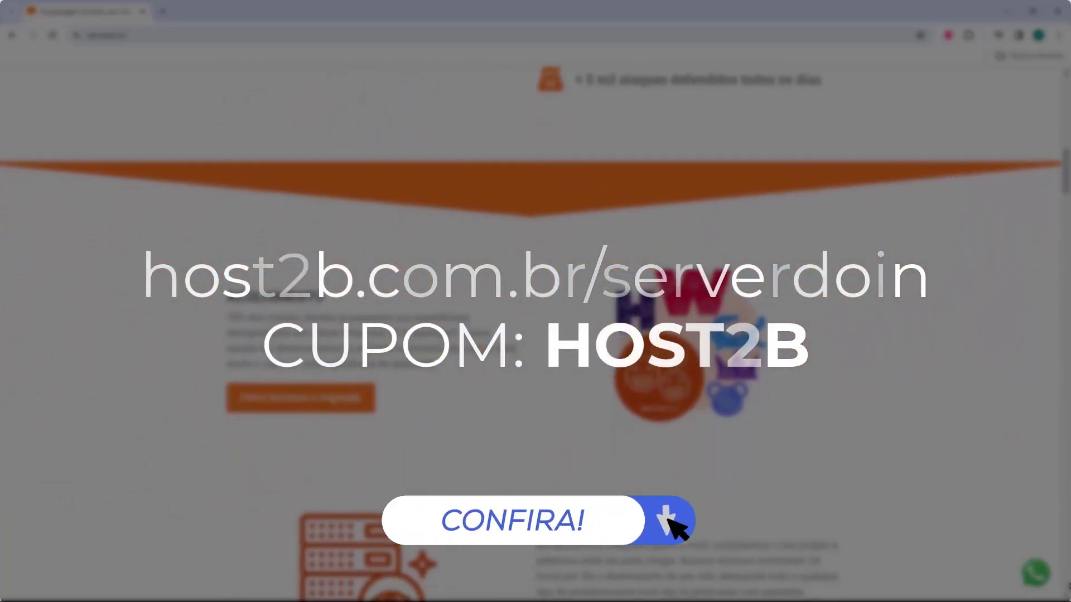
scroll(535, 334, down, 2)
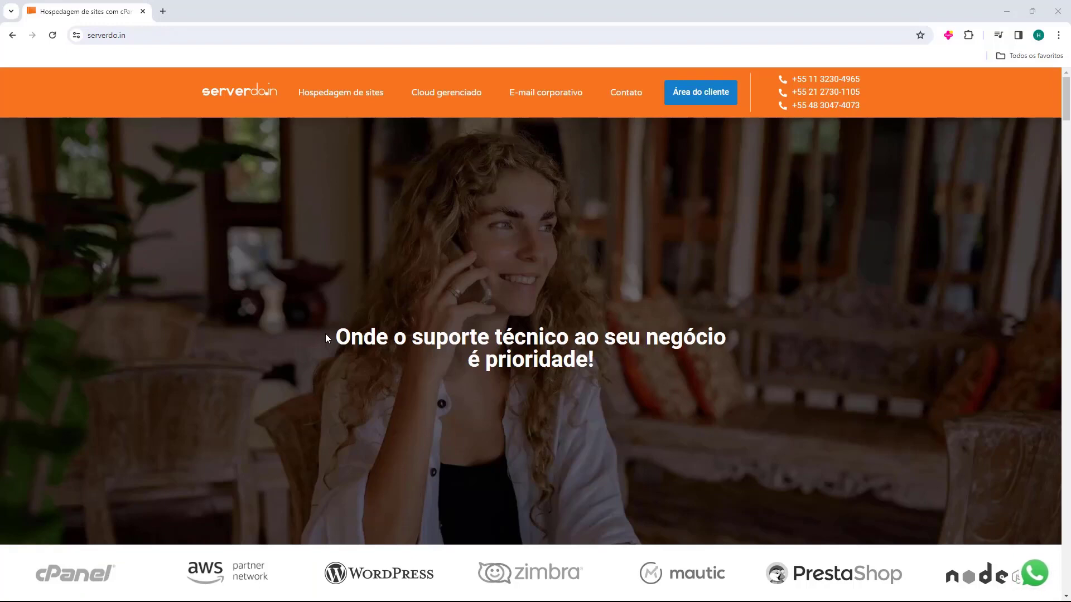
click(699, 102)
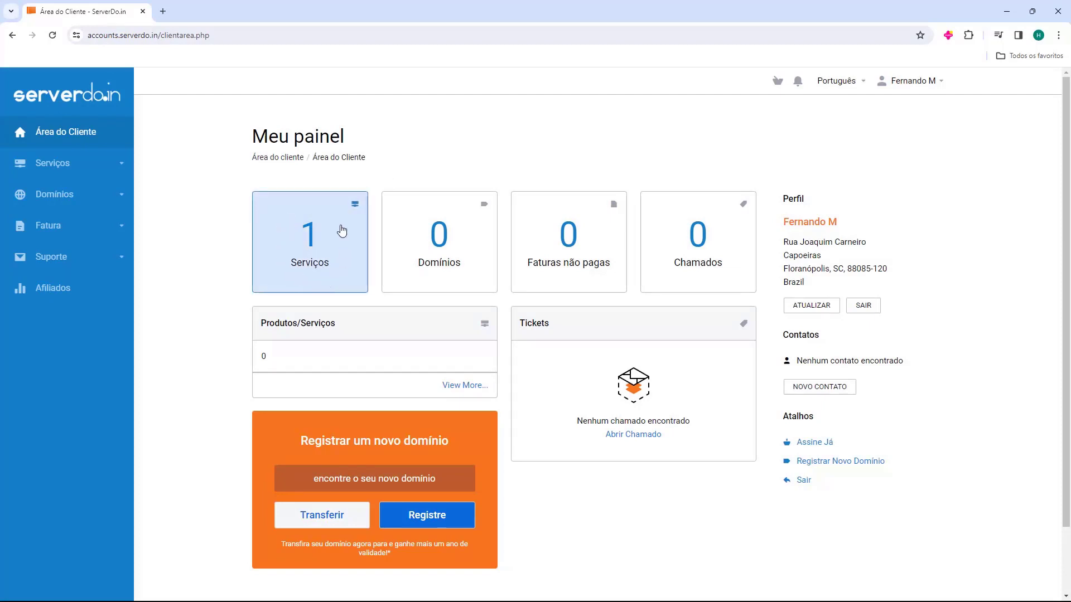
click(312, 237)
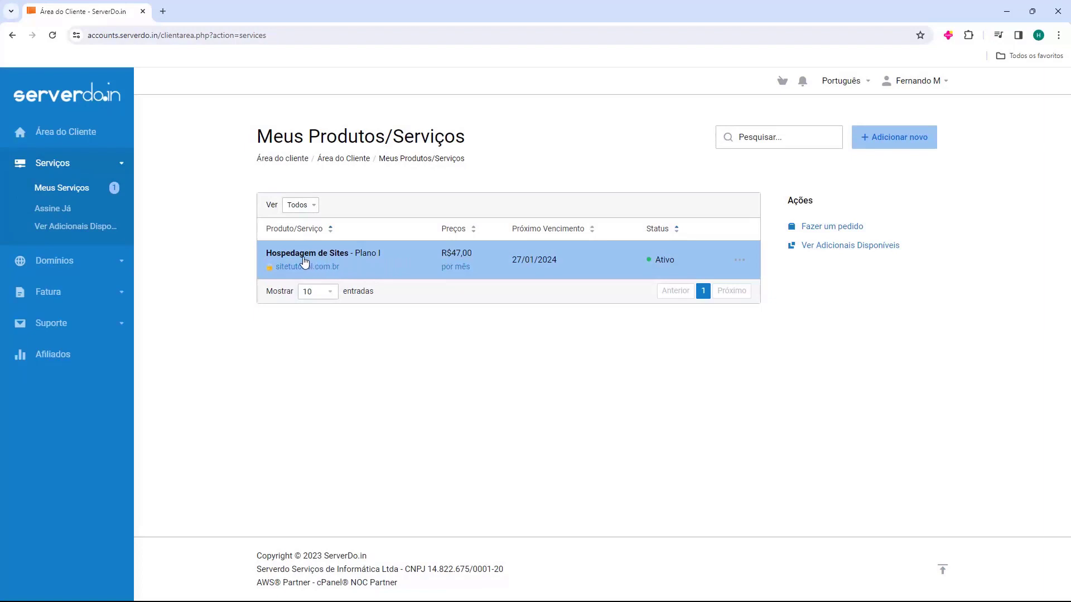
Open the Hospedagem de Sites Plano I details and log into its cPanel
click(368, 257)
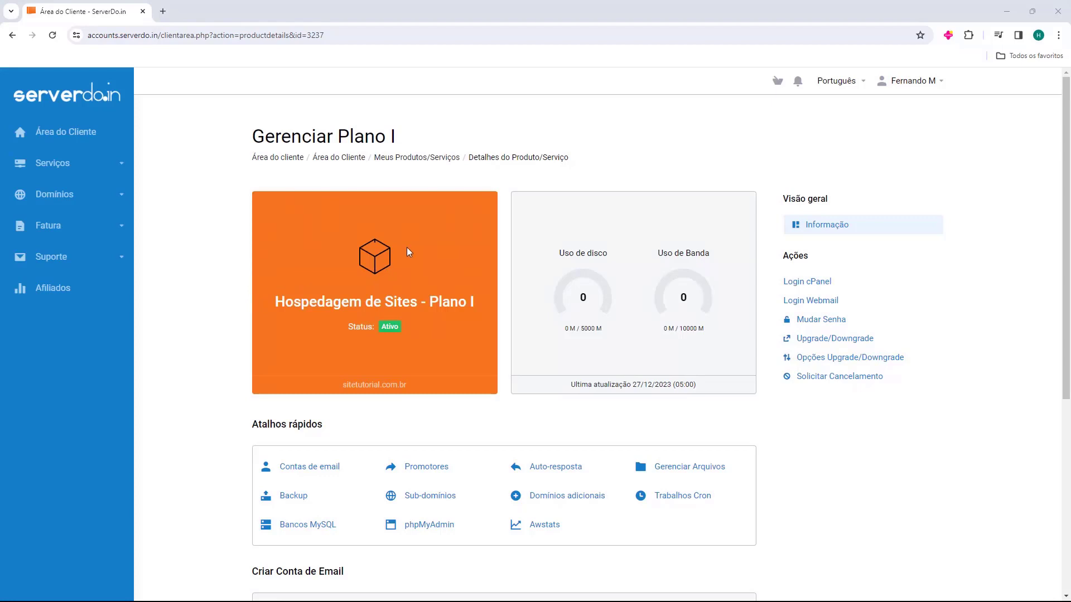
click(814, 282)
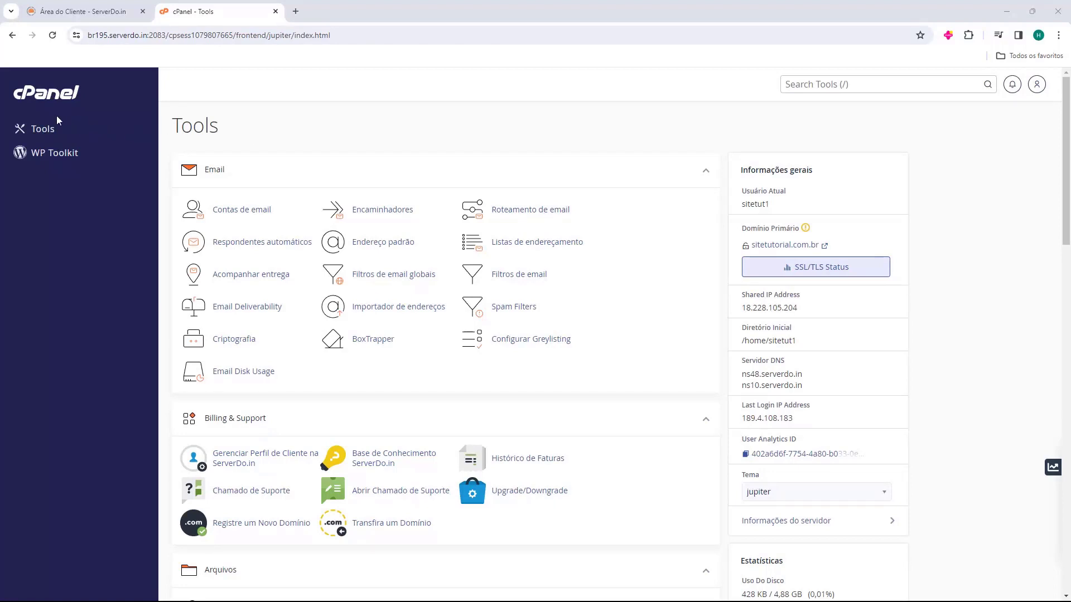
Bring up the Instalar WordPress form from cPanel's WP Toolkit
click(47, 163)
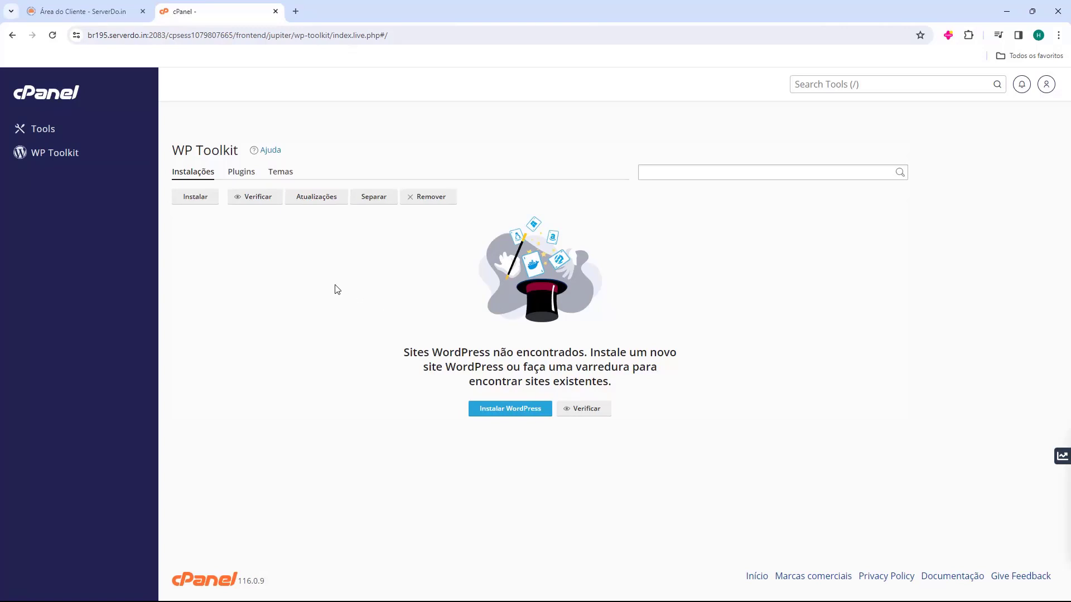
click(193, 199)
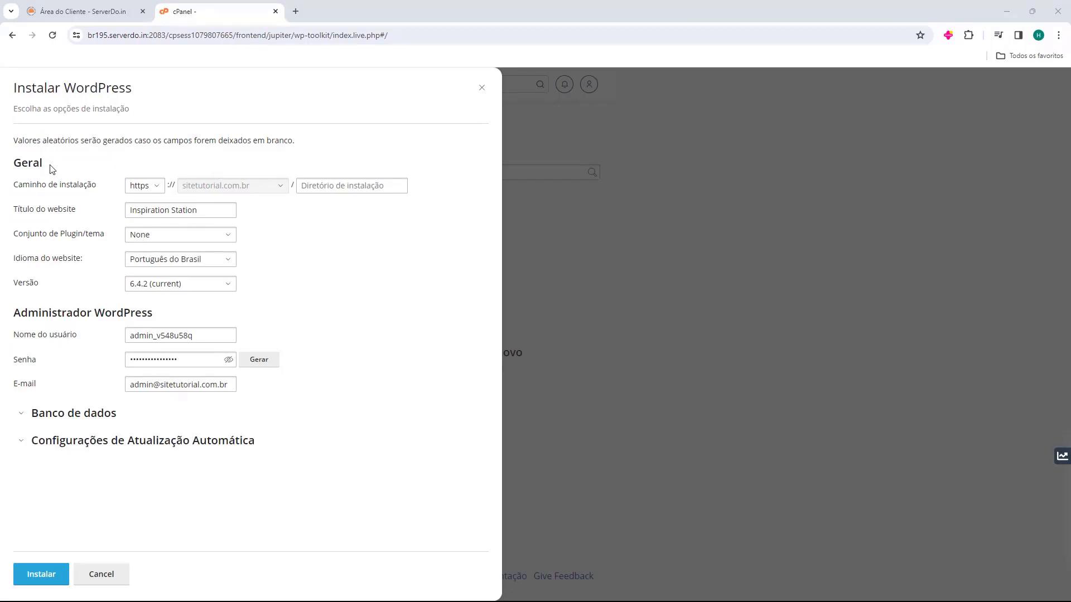
double_click(23, 166)
drag(14, 187, 64, 192)
click(63, 193)
click(152, 187)
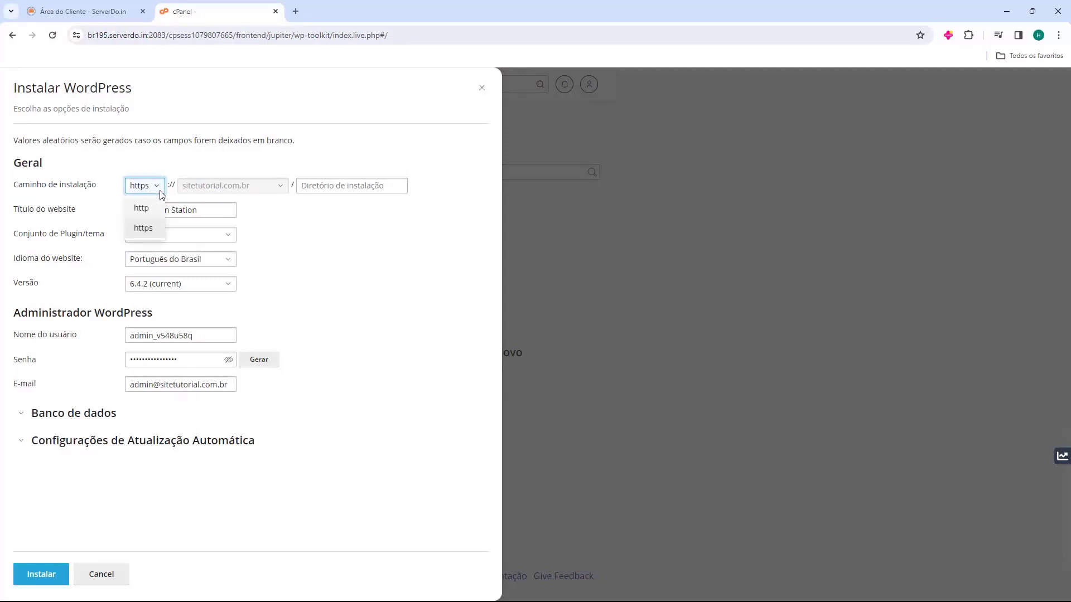
click(146, 207)
click(144, 227)
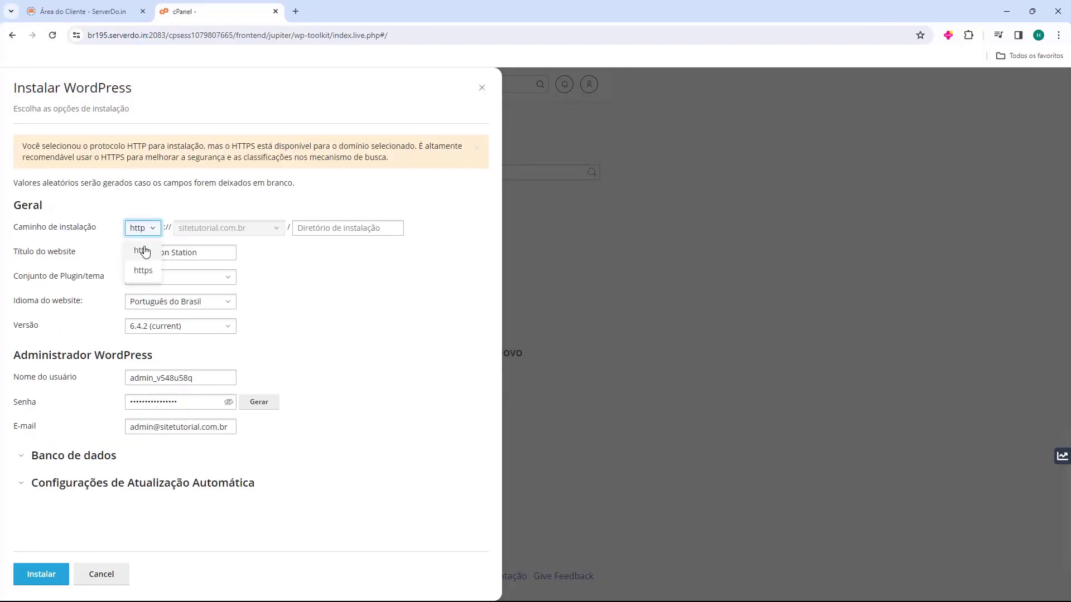
click(142, 267)
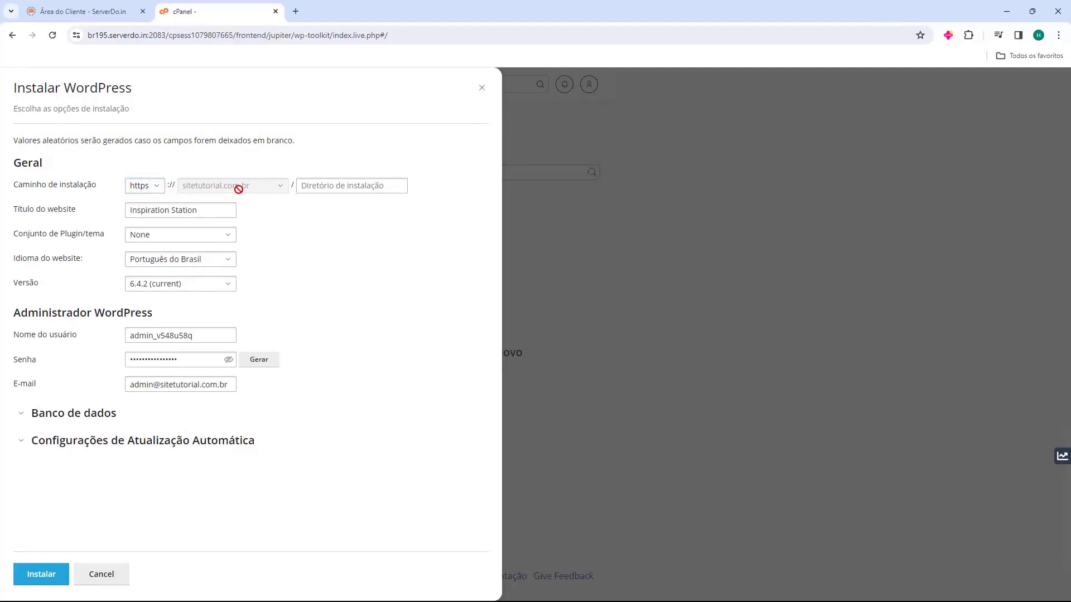
click(310, 189)
click(324, 190)
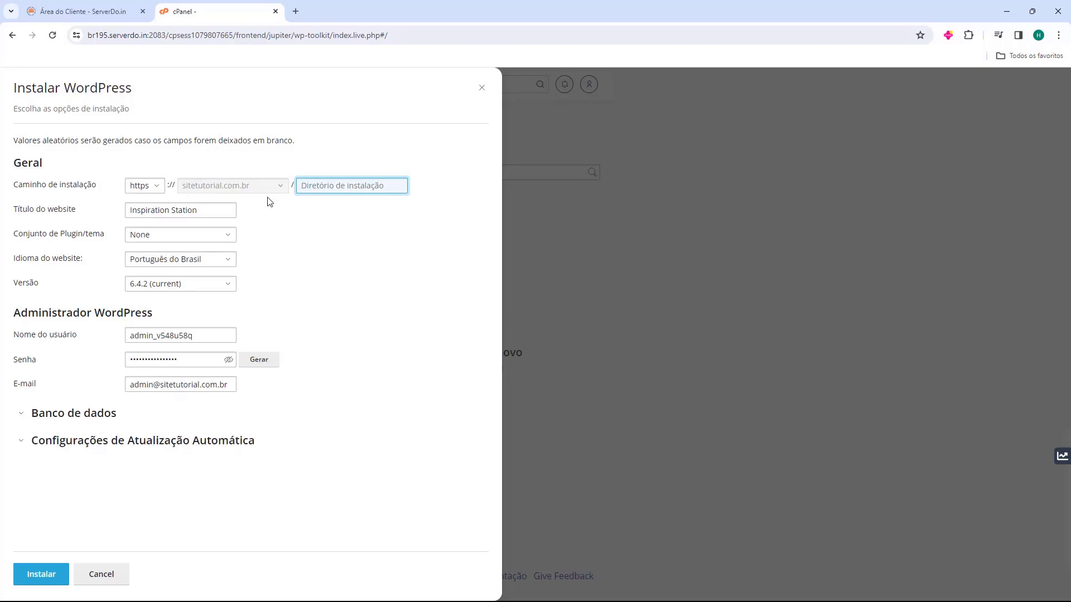
text(blog)
click(314, 209)
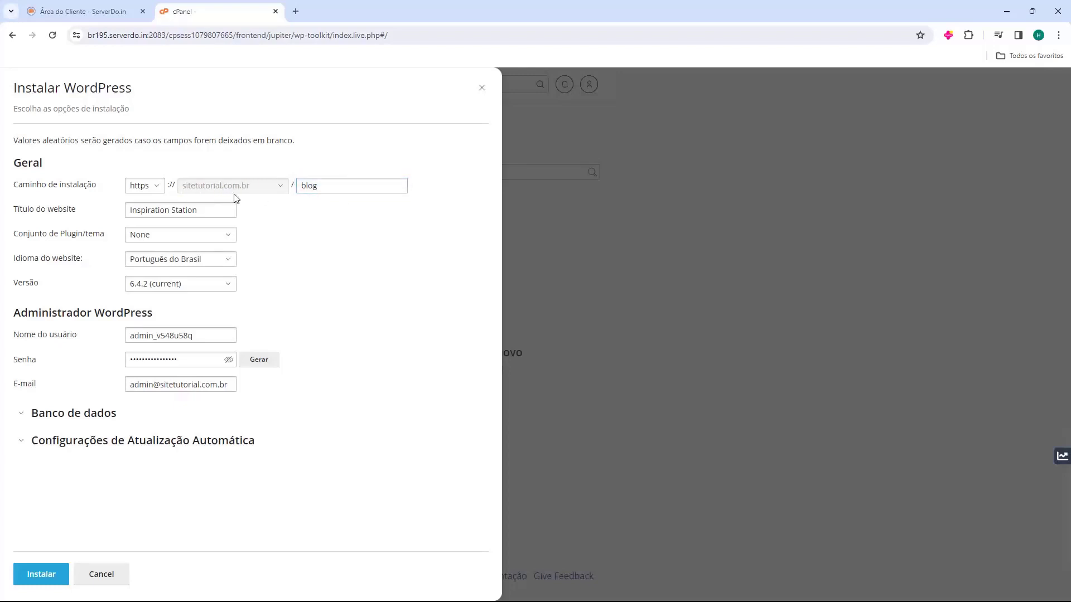
click(299, 190)
double_click(326, 190)
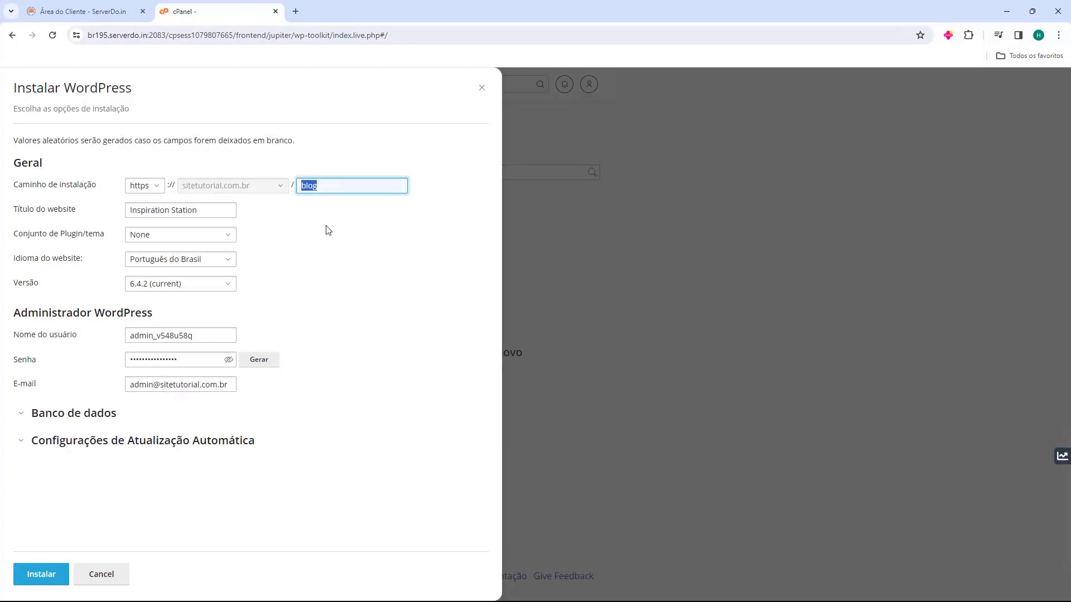
key(BackSpace)
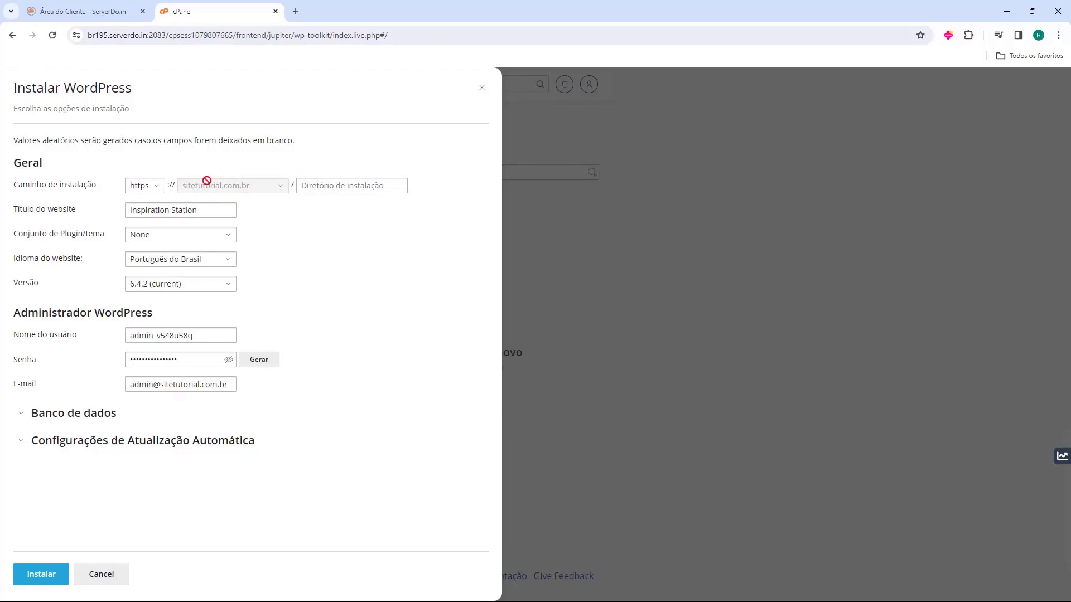
drag(15, 213, 75, 218)
Replace the website title Inspiration Station with Sitetutorial
click(63, 219)
triple_click(157, 212)
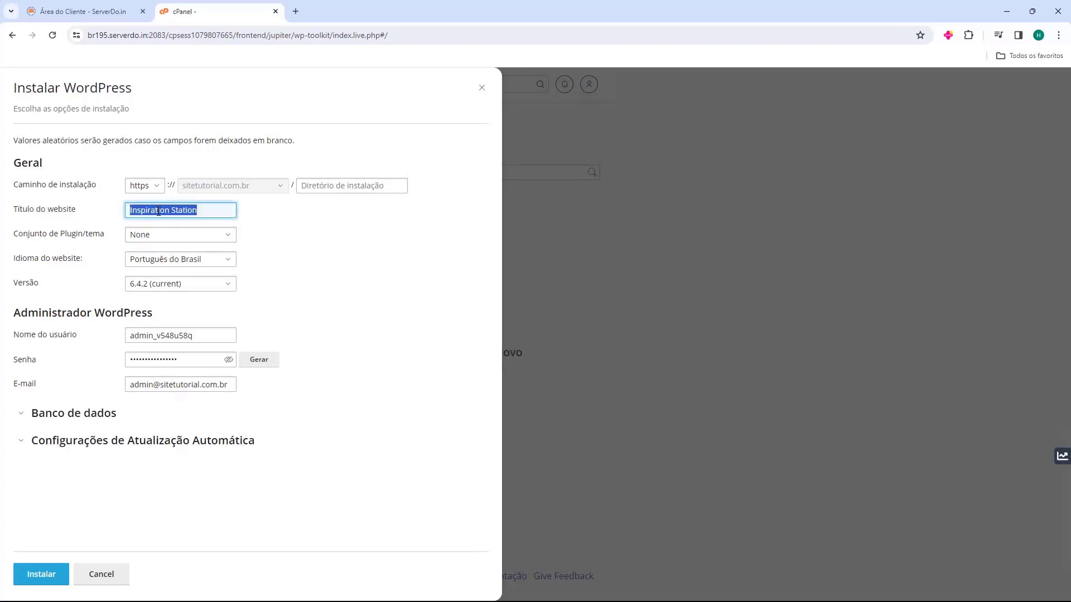
key(BackSpace)
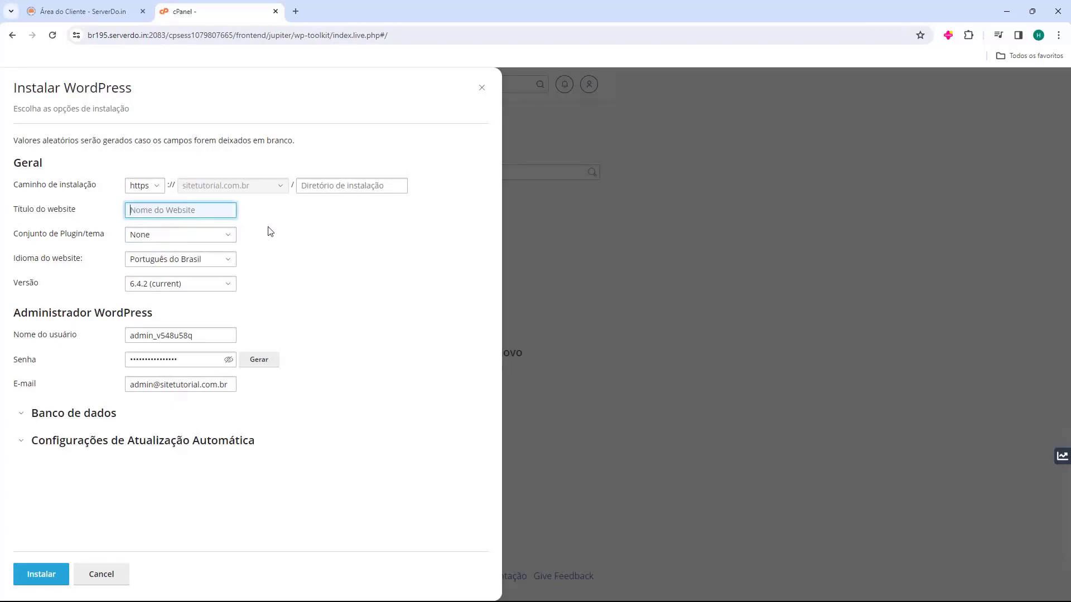
text(Sitetutorial)
click(50, 222)
click(126, 212)
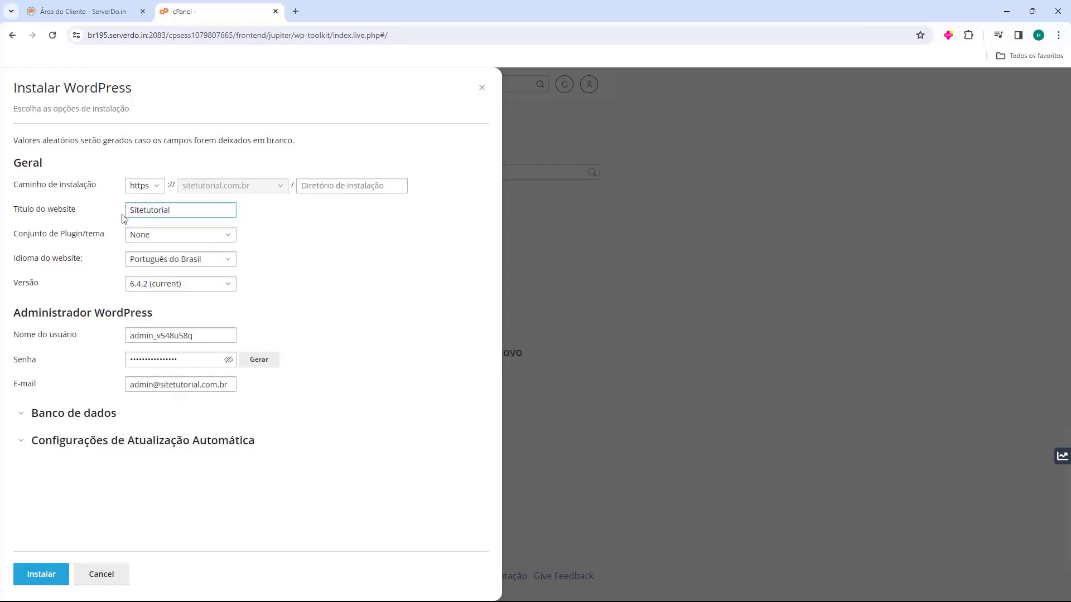
click(156, 223)
Set the plugin/theme set to None
drag(15, 242, 114, 243)
click(113, 244)
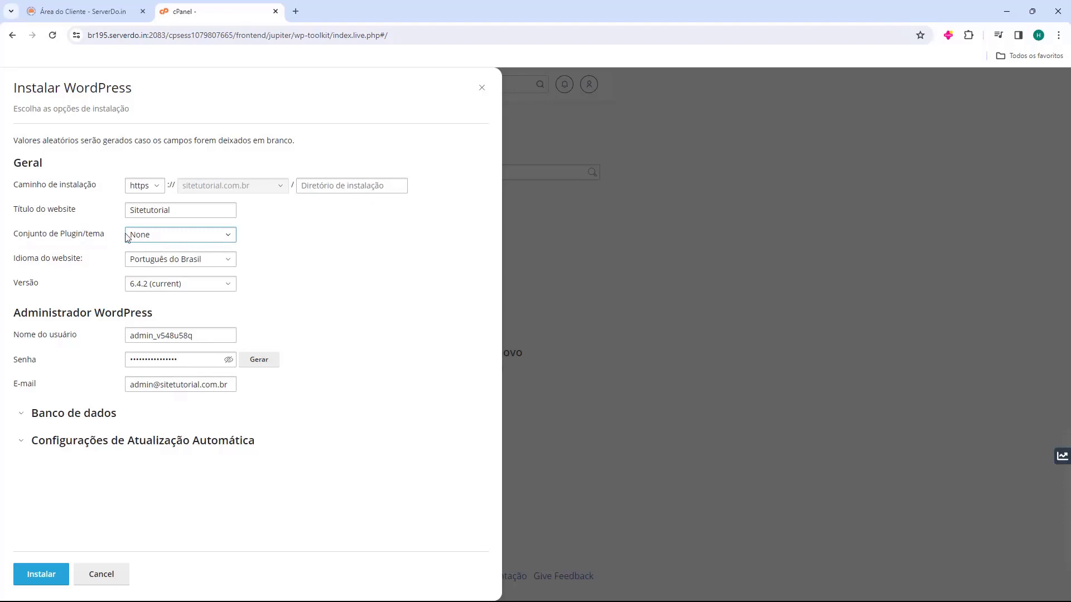
click(178, 240)
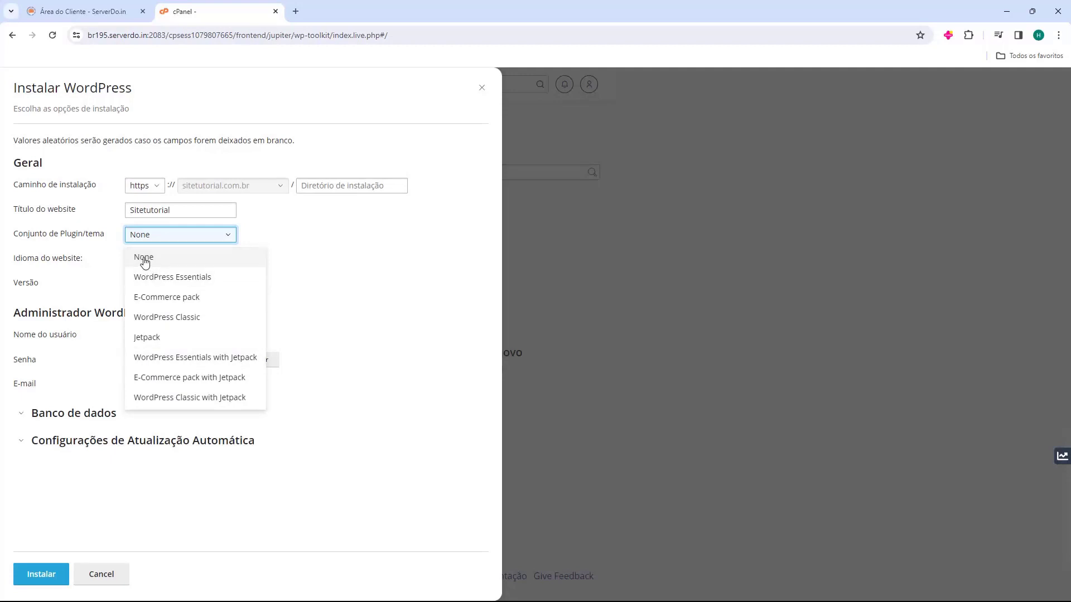
click(174, 258)
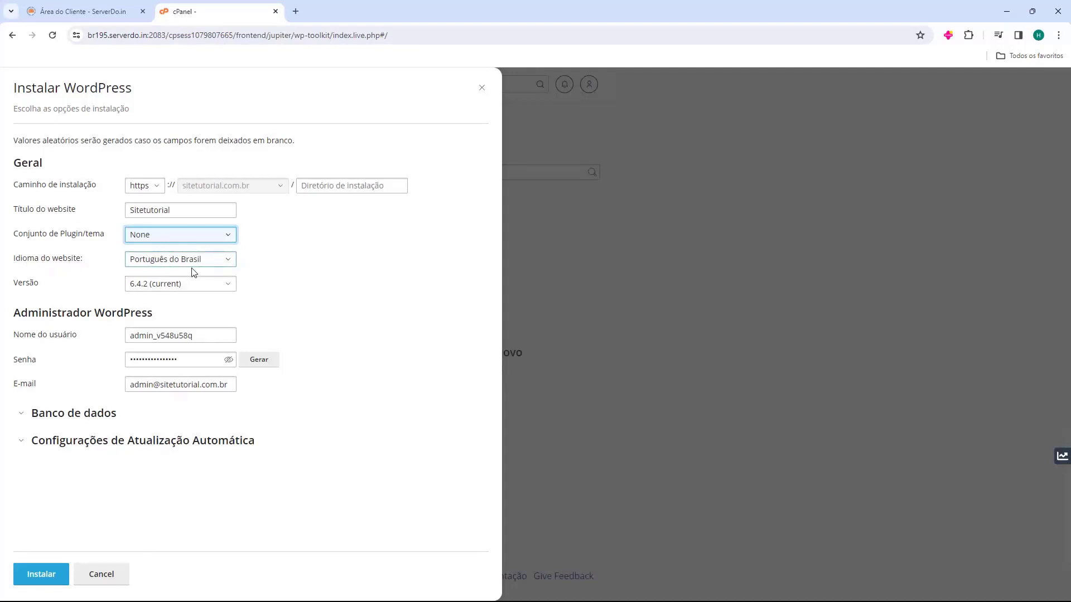
click(91, 287)
click(163, 288)
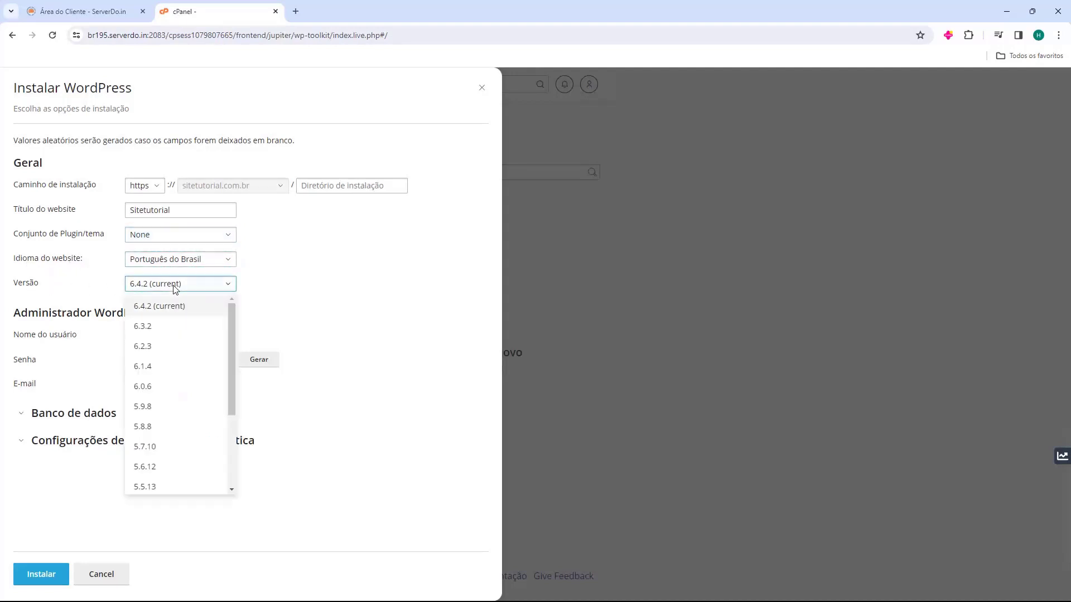
click(113, 290)
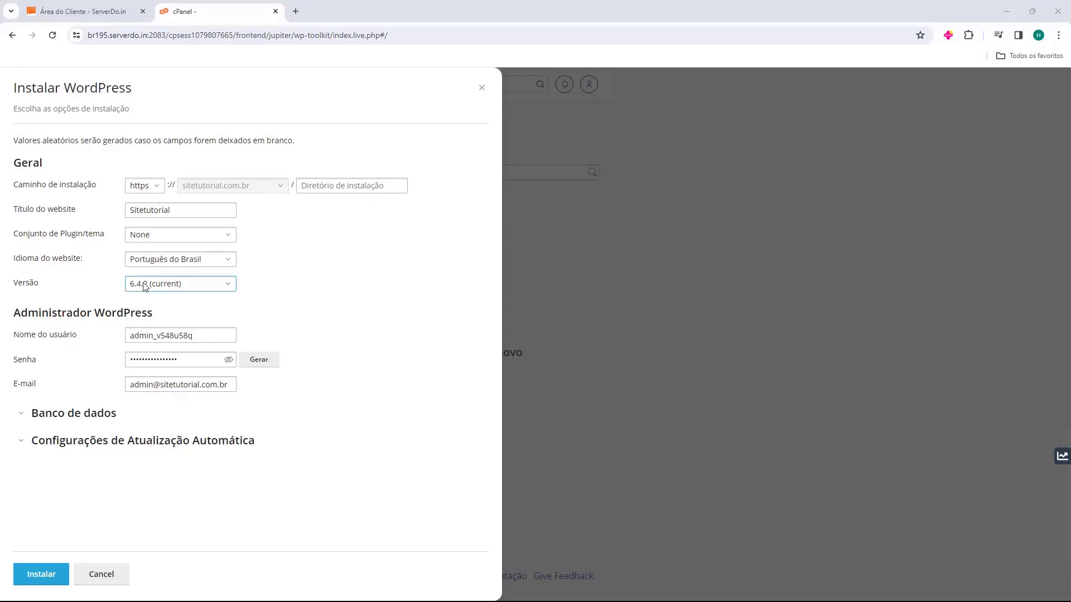
click(141, 286)
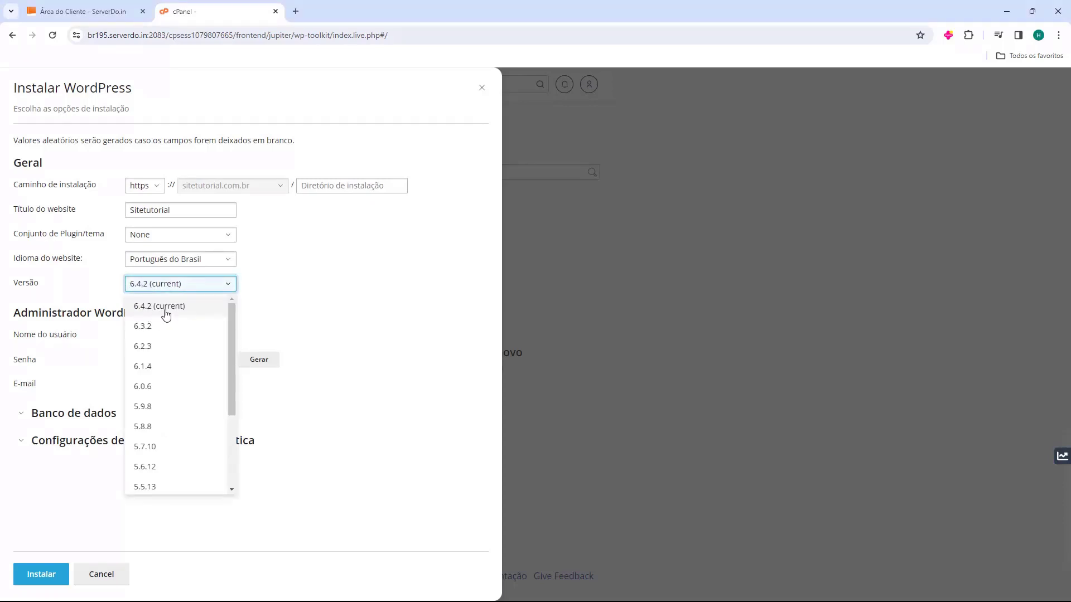
scroll(167, 311, down, 5)
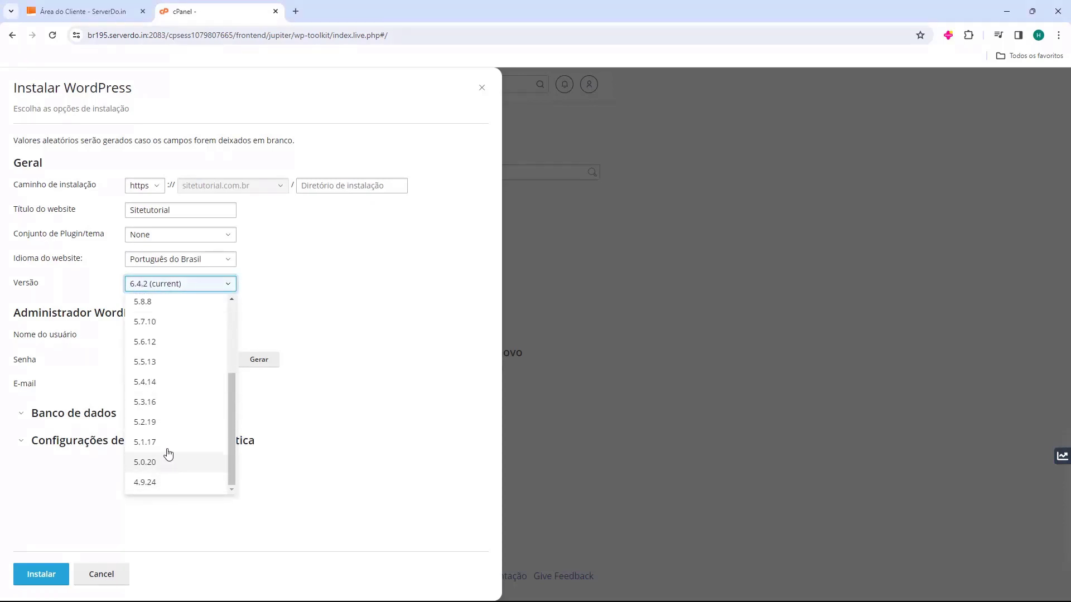
scroll(167, 334, up, 5)
click(154, 308)
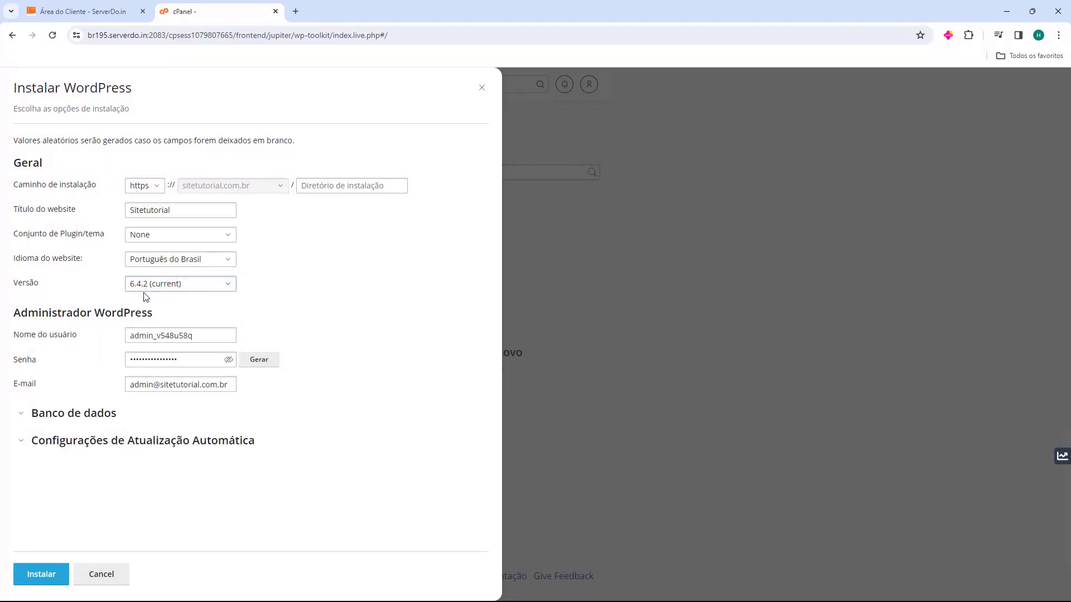
Replace the generated administrator username with the chosen username
drag(14, 314, 93, 316)
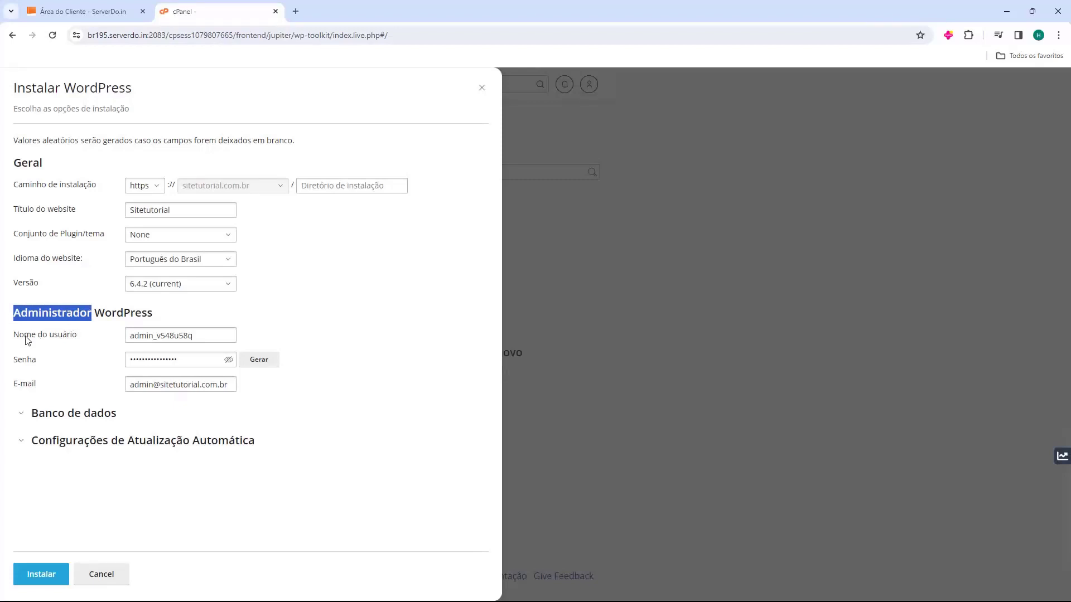
drag(17, 342, 80, 338)
click(82, 339)
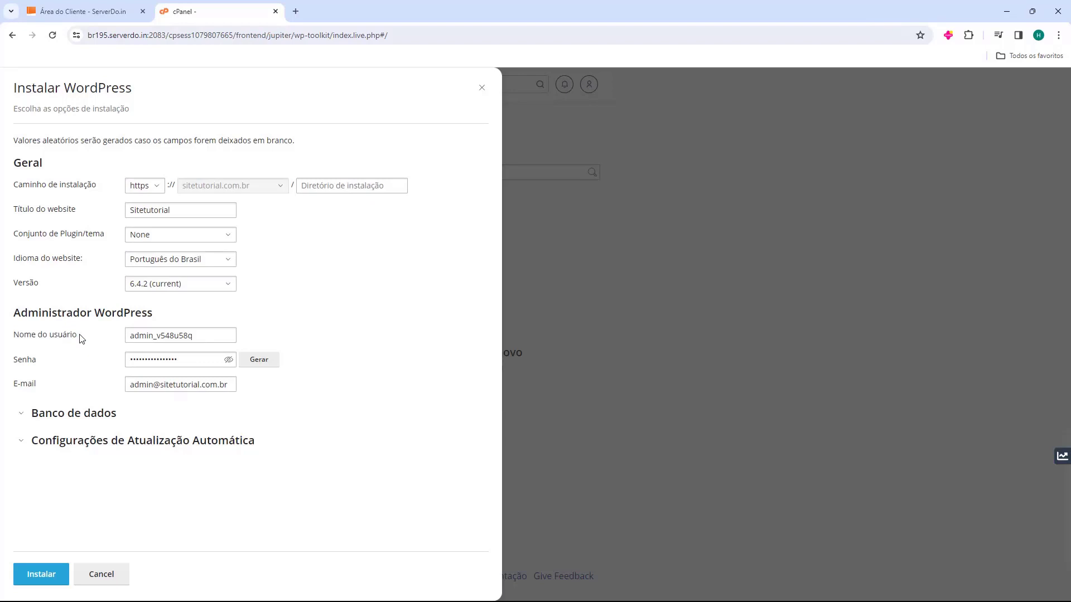
click(150, 336)
triple_click(150, 336)
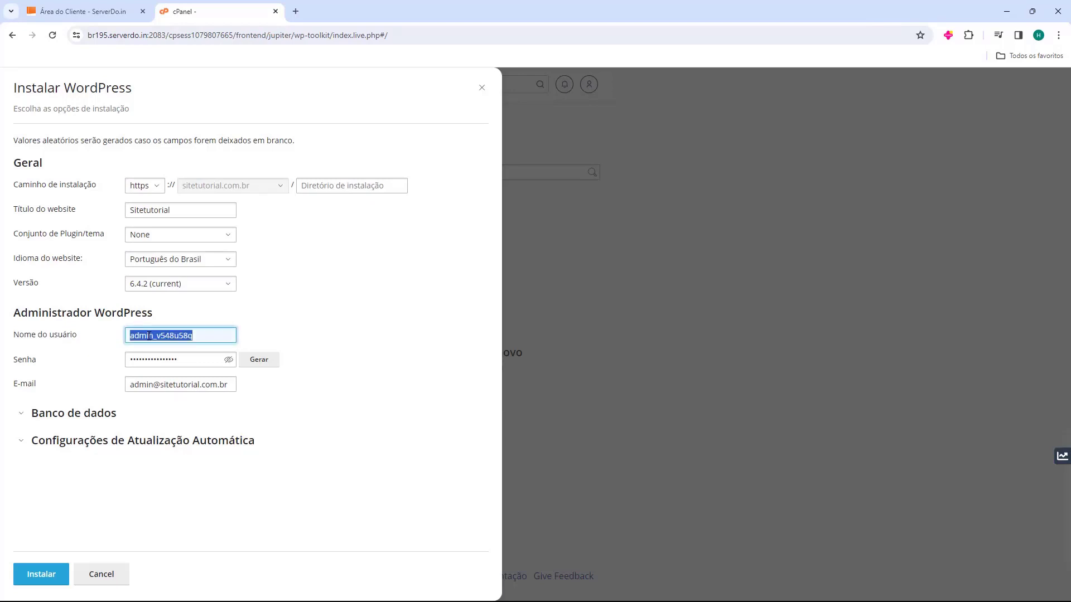
click(116, 342)
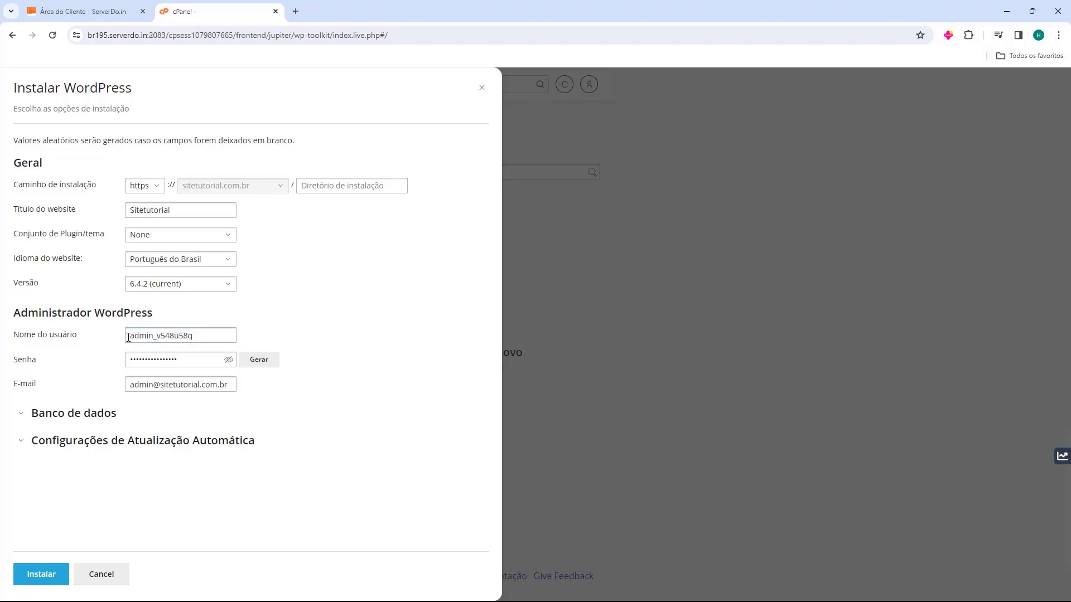
double_click(158, 339)
key(BackSpace)
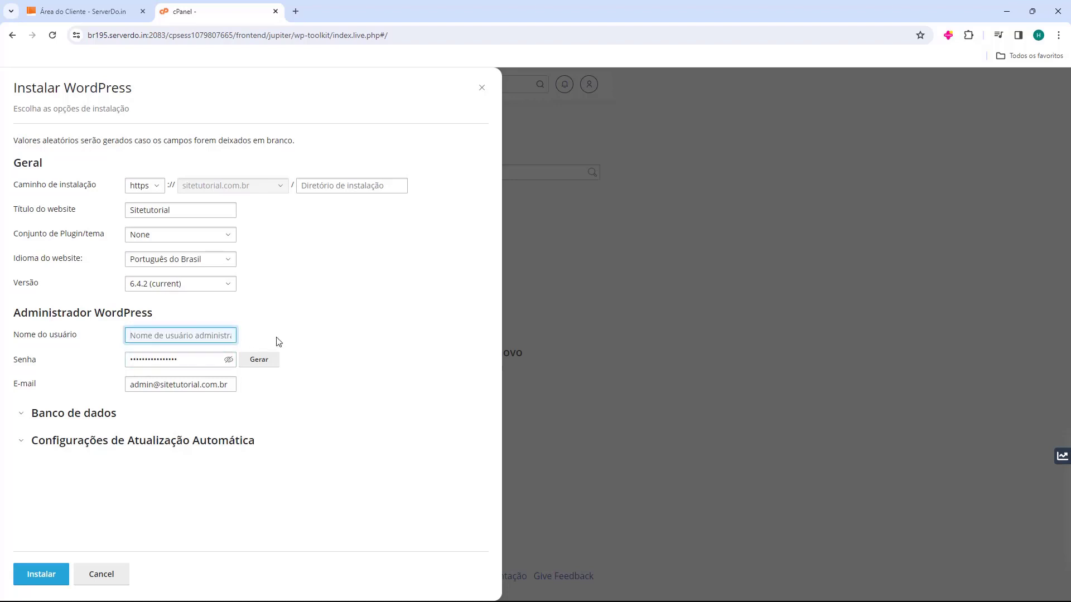
text(fernando)
key(Tab)
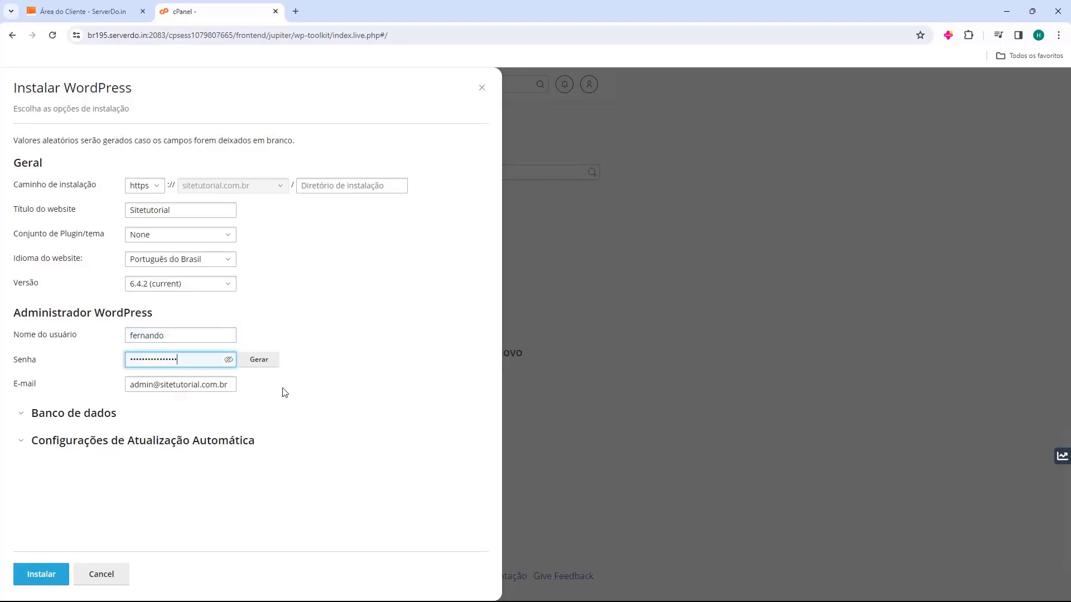
Set the administrator password to a custom pasted password
click(229, 360)
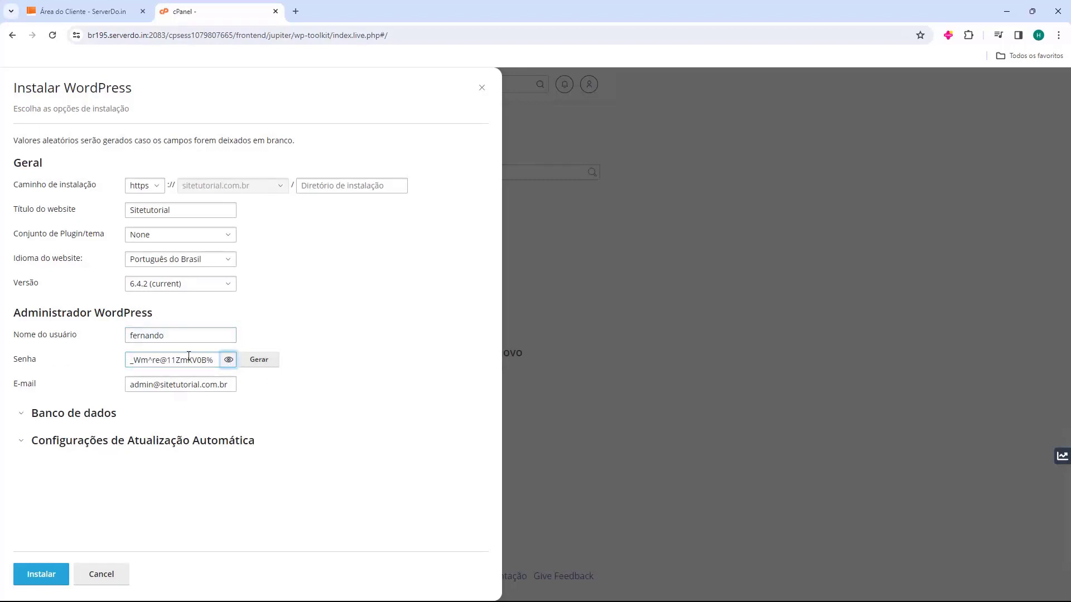
click(259, 362)
click(259, 363)
click(258, 364)
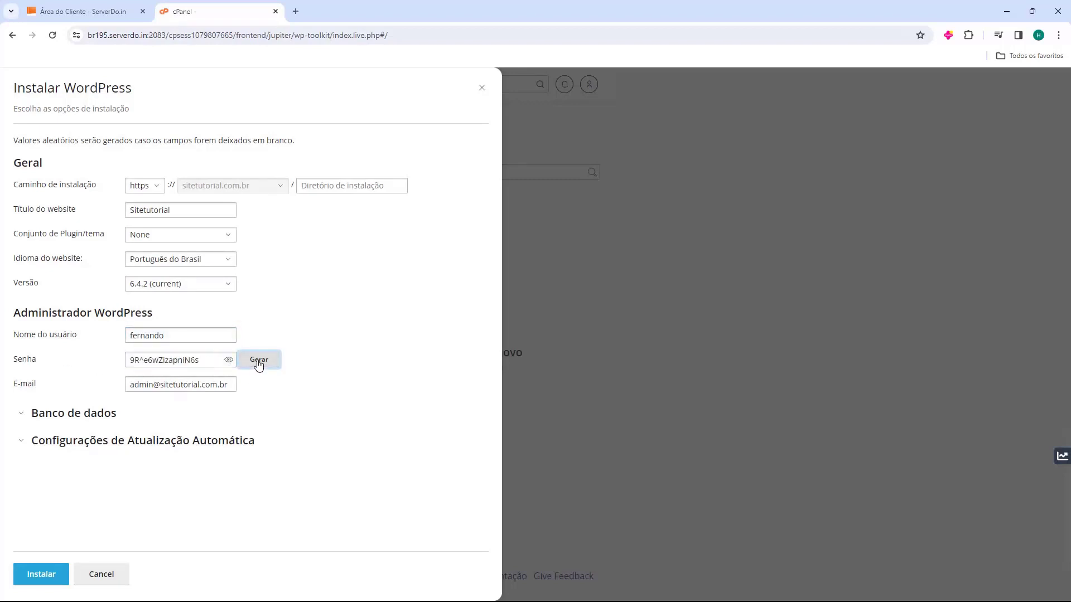
click(258, 364)
click(258, 363)
click(179, 362)
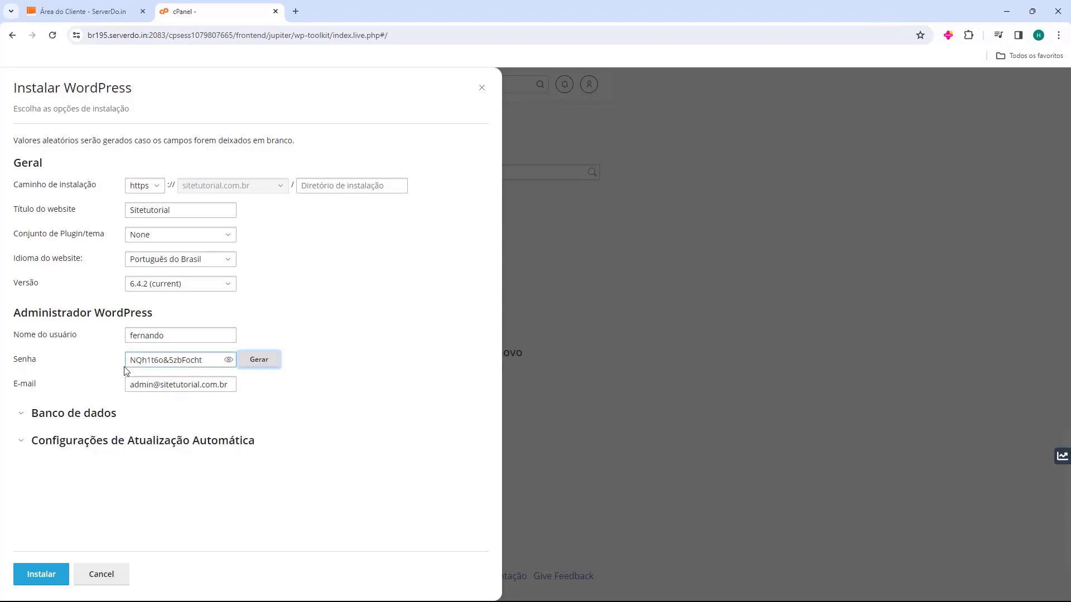
click(228, 361)
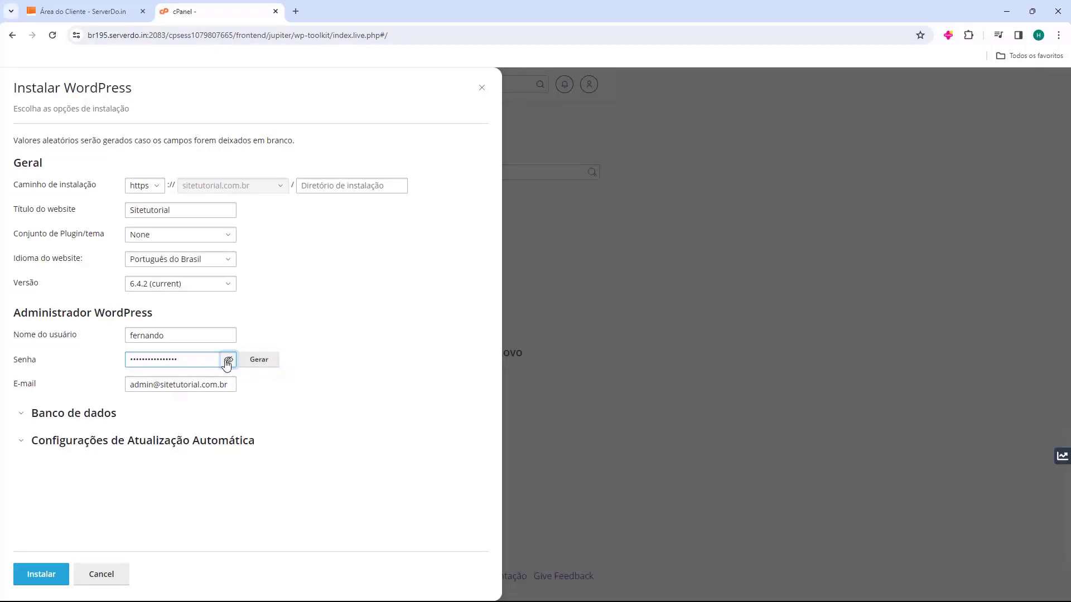
double_click(216, 360)
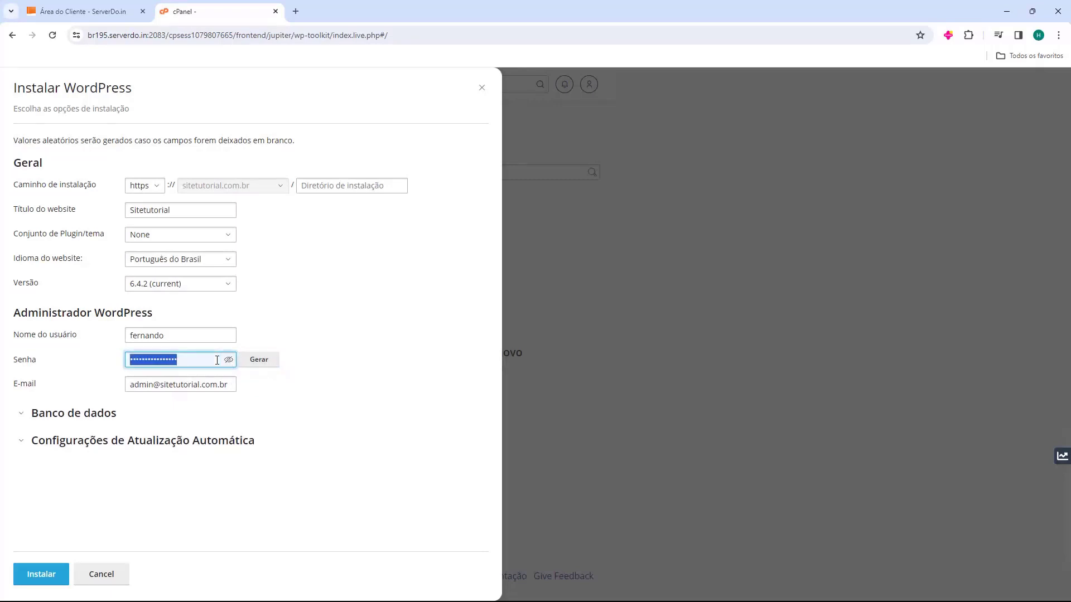
key(ctrl+v)
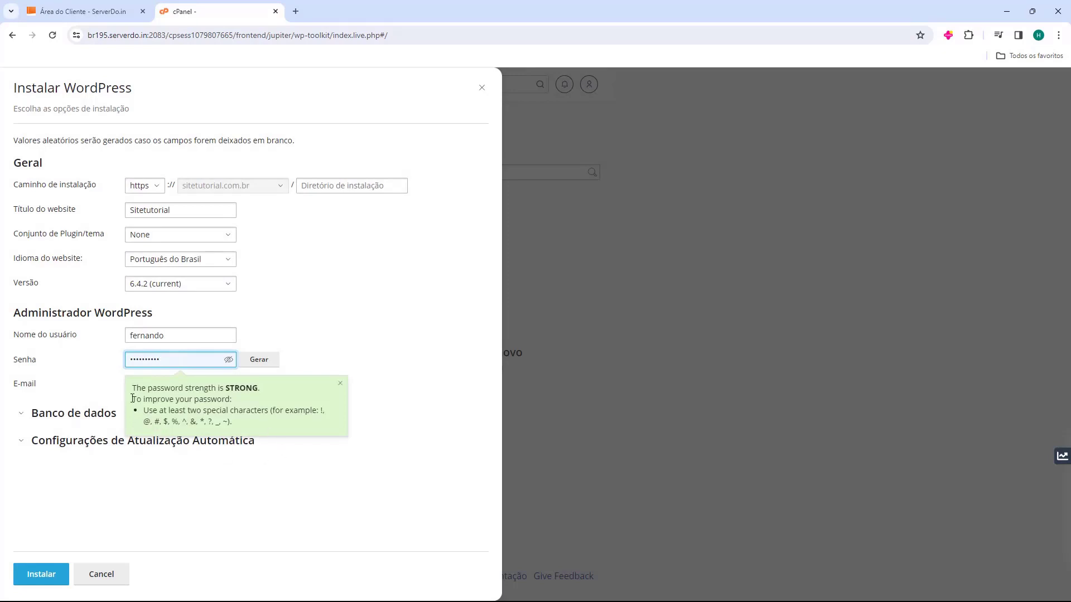
click(105, 365)
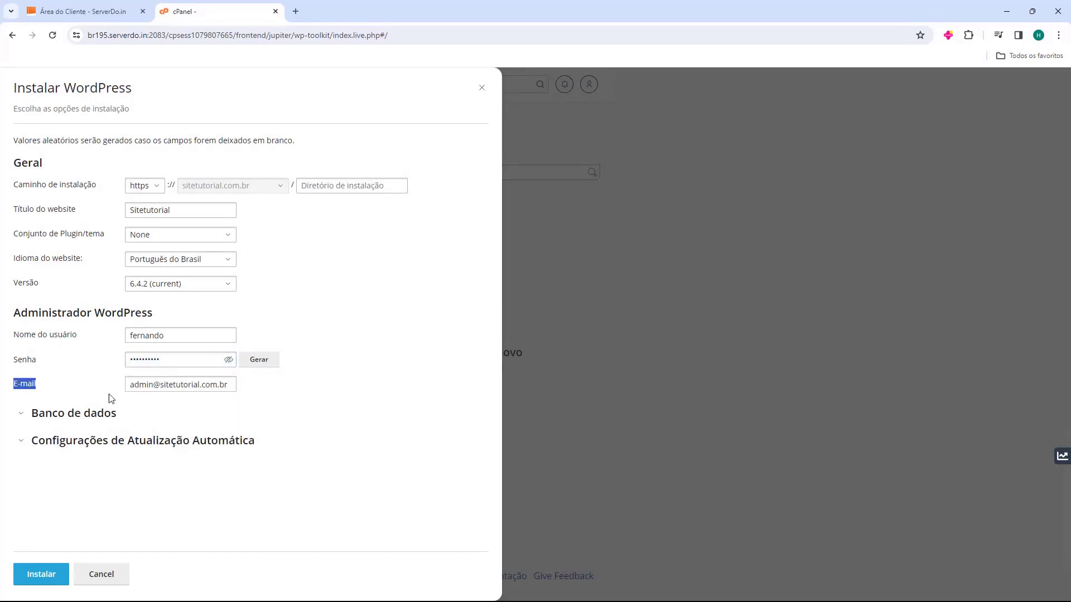
Change the administrator e-mail prefix from admin to contato on the site's domain
click(138, 390)
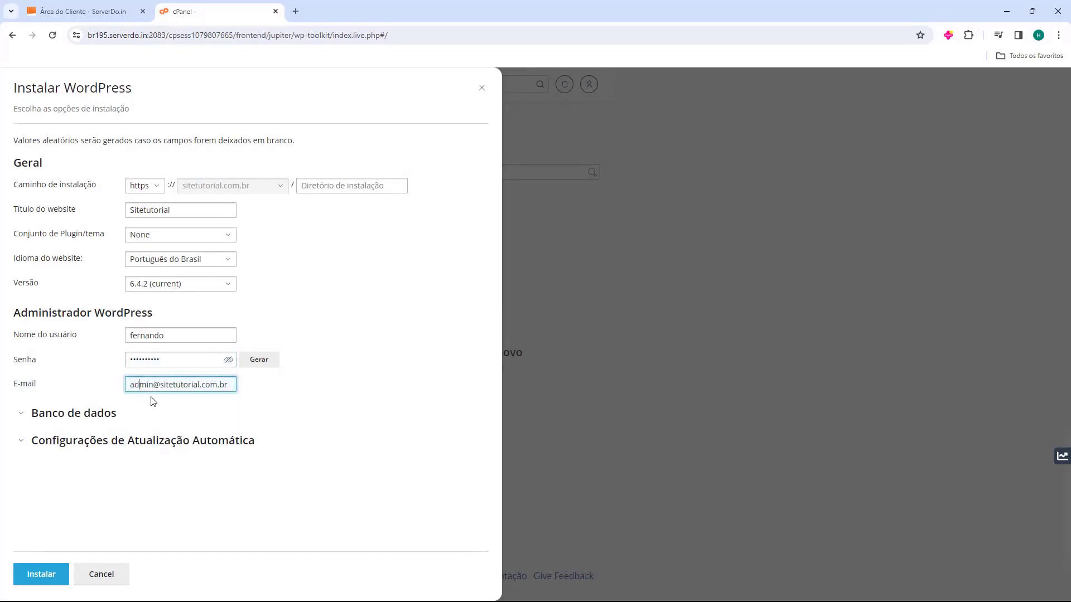
triple_click(165, 384)
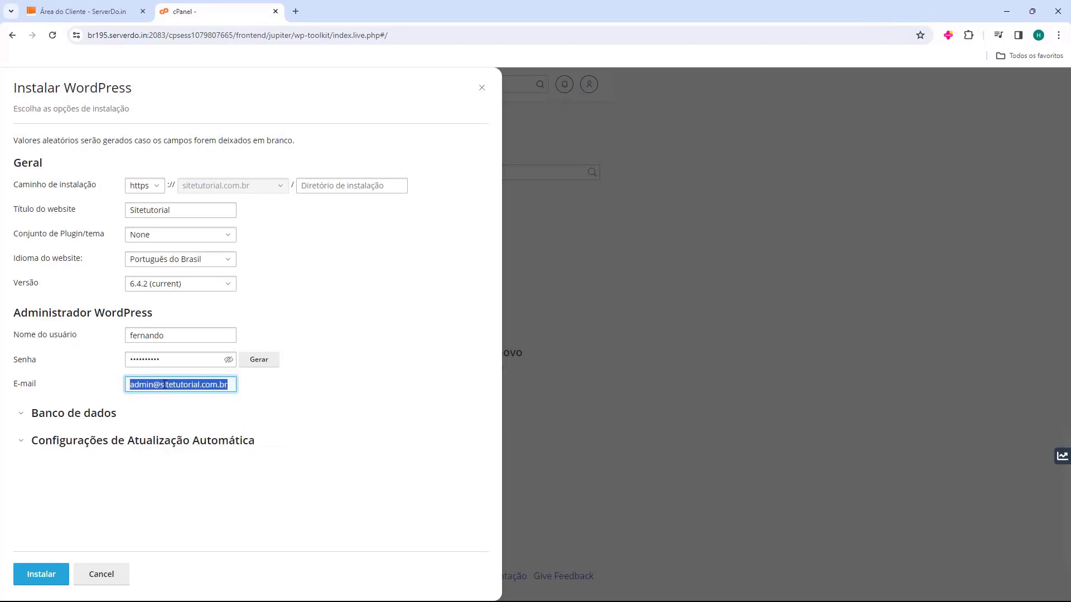
click(246, 399)
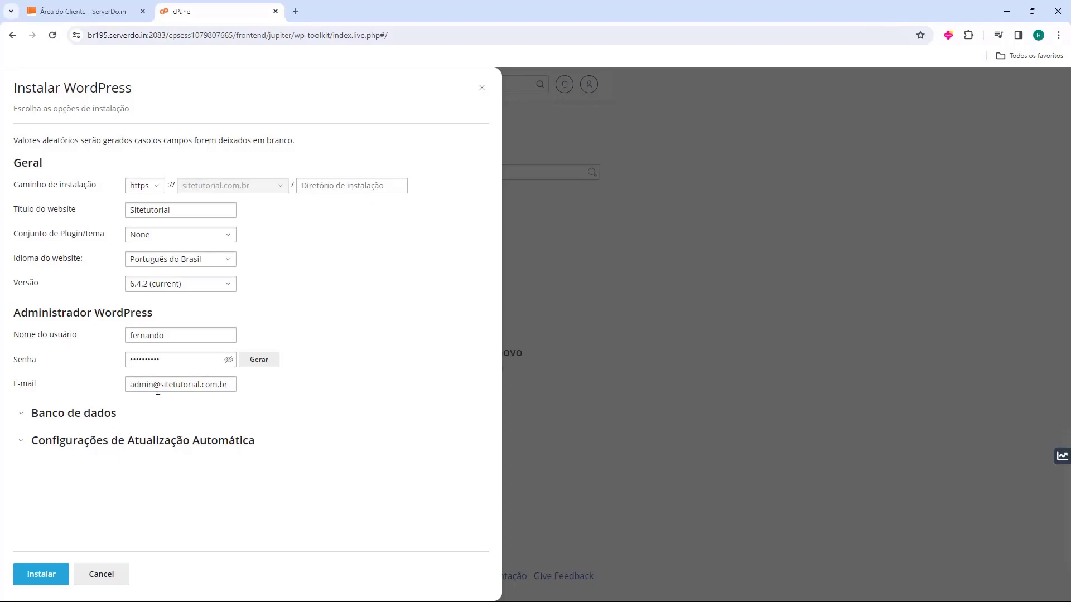
double_click(140, 384)
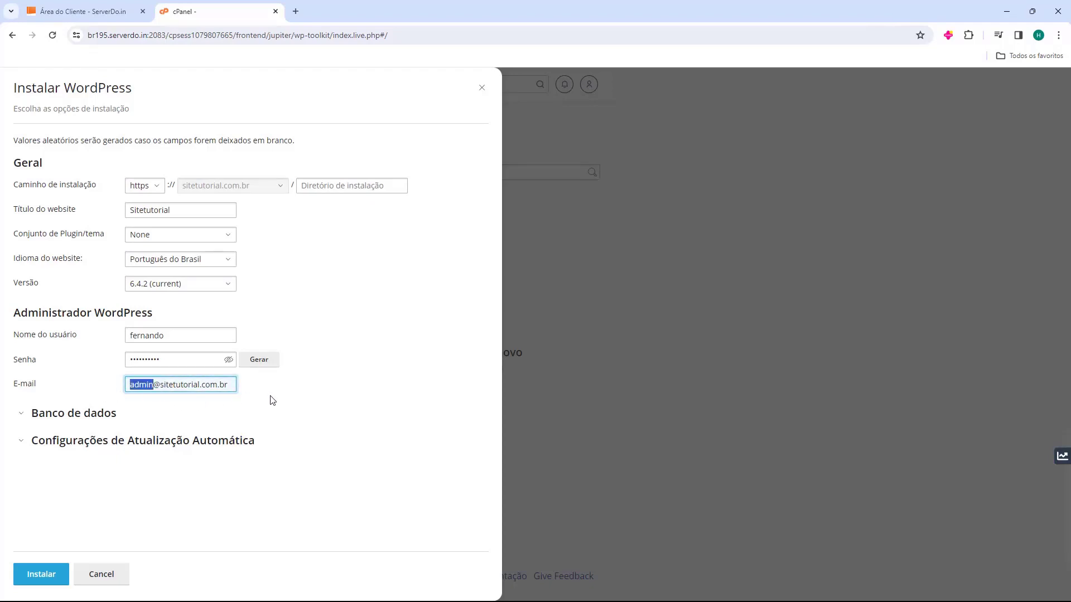
text(contato)
key(ctrl+a)
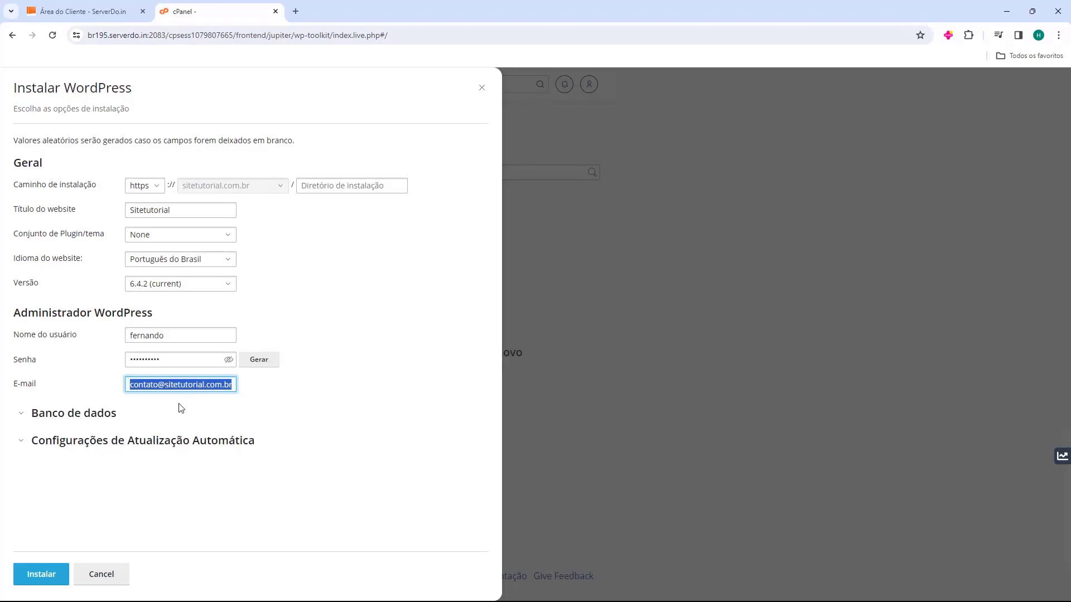
key(BackSpace)
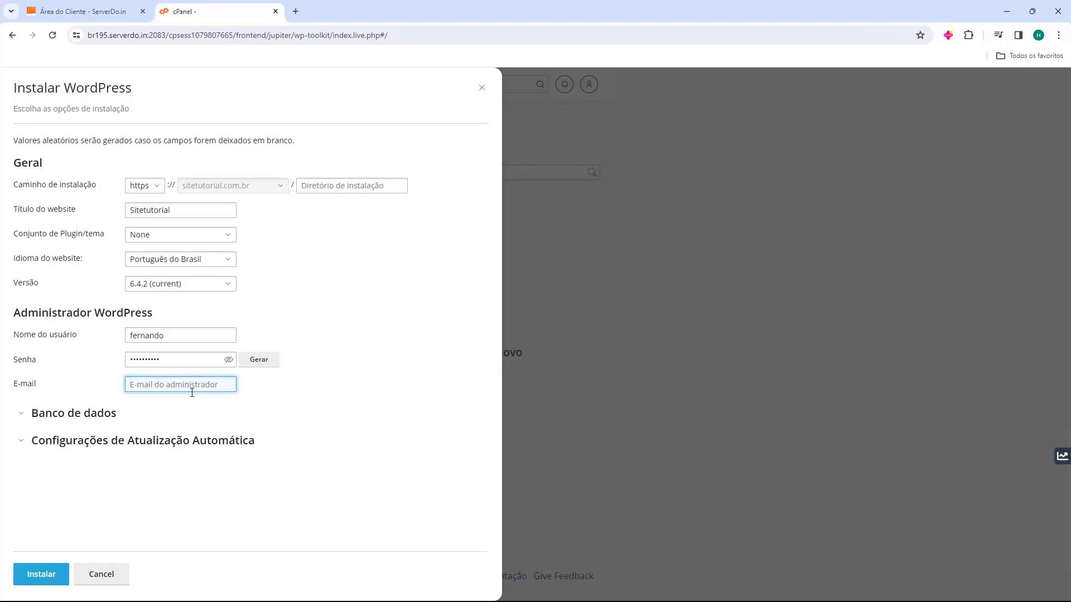
key(ctrl+z)
key(End)
key(ctrl+a)
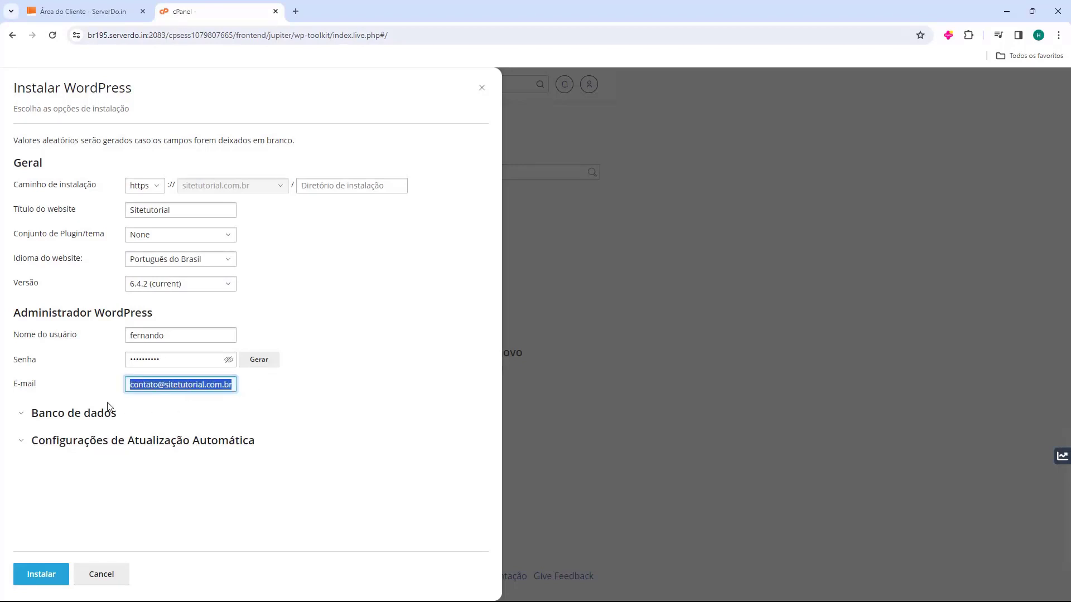
click(109, 383)
Collapse the database and automatic update sections and launch the WordPress installation
click(21, 414)
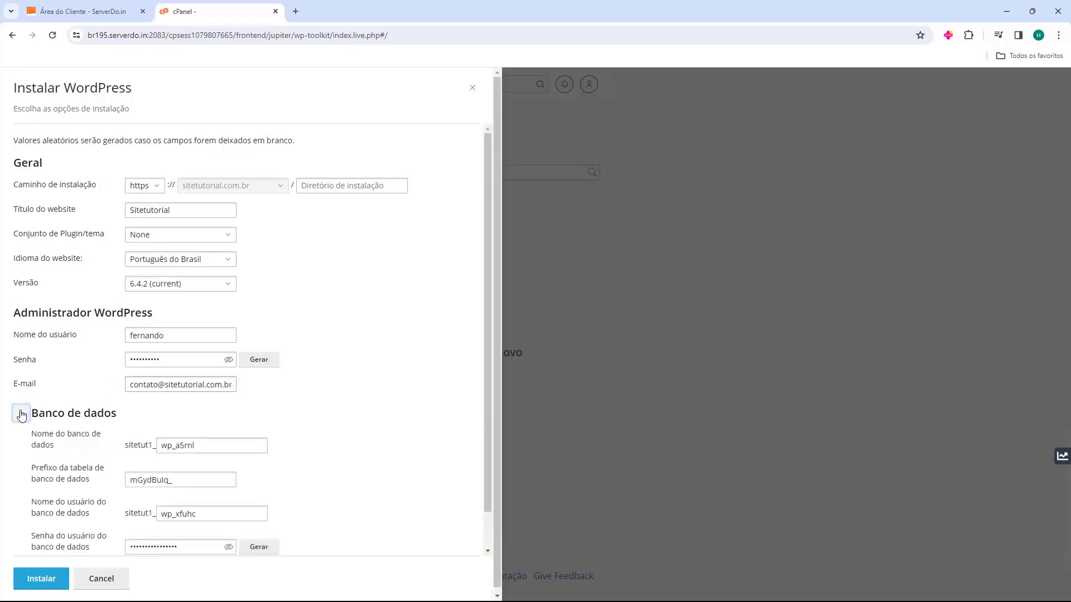
click(21, 413)
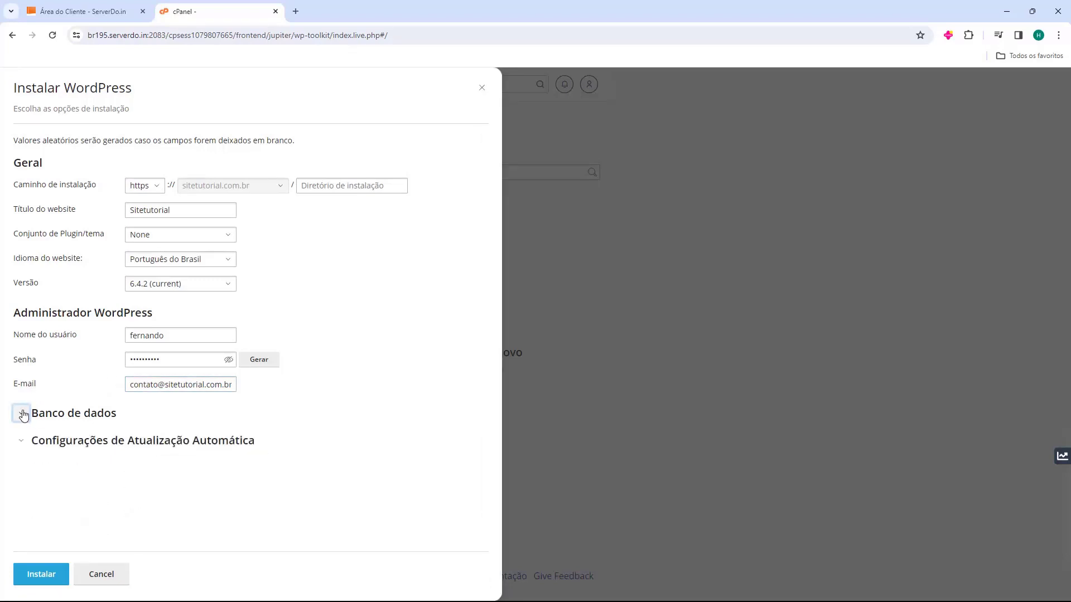
click(21, 440)
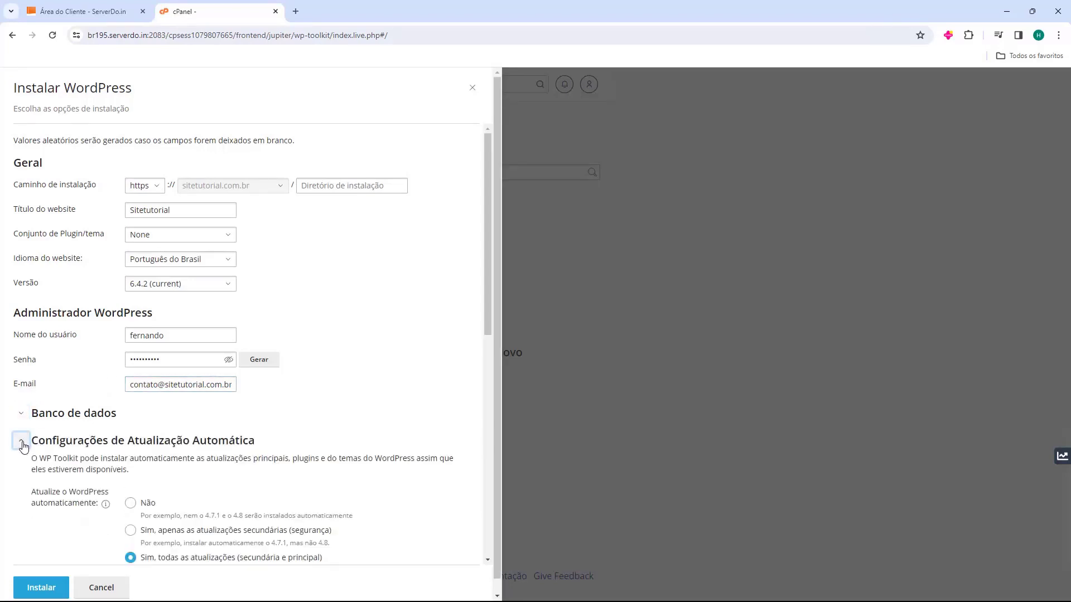
scroll(33, 390, down, 3)
scroll(55, 384, down, 5)
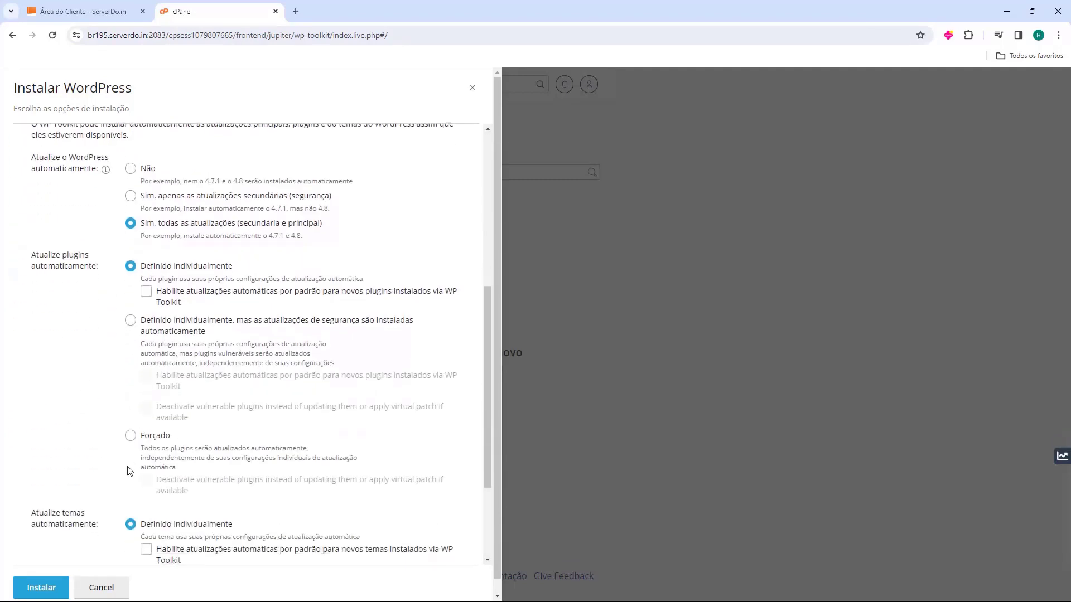
scroll(107, 468, up, 5)
scroll(107, 468, up, 1)
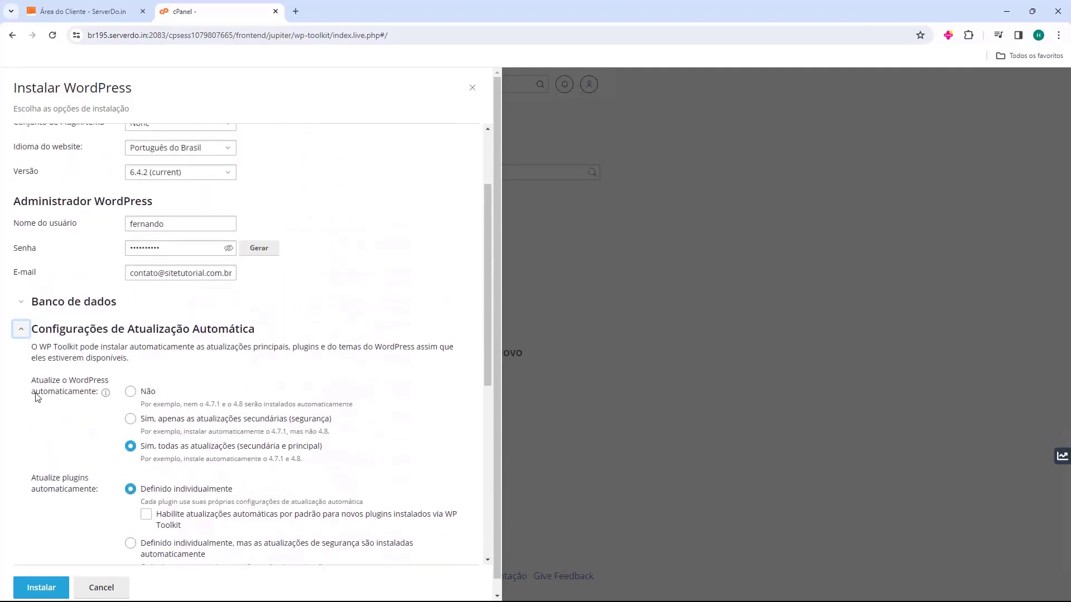
click(21, 328)
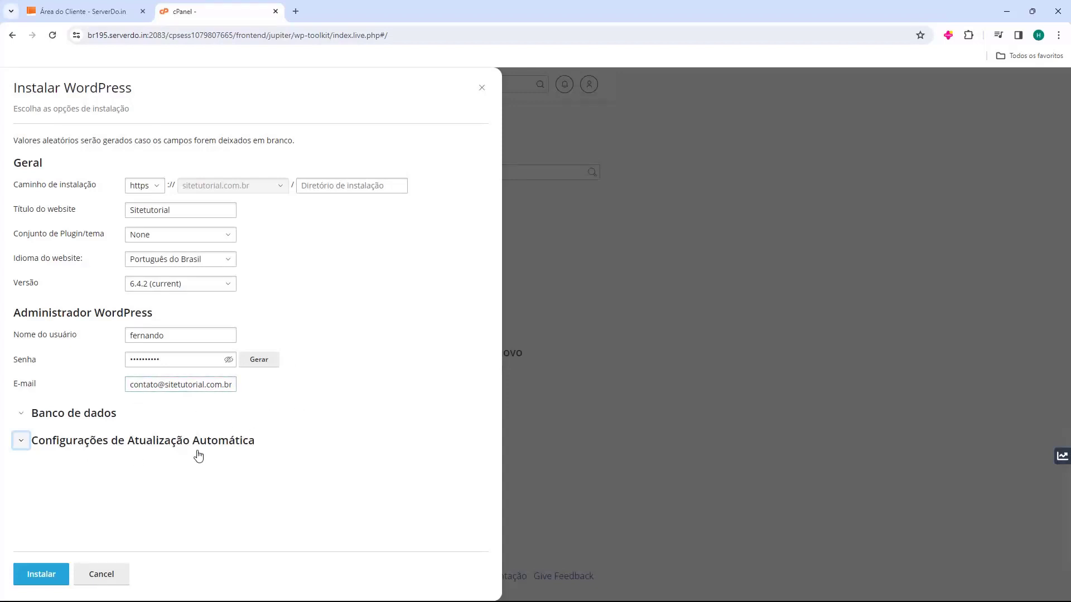
click(38, 580)
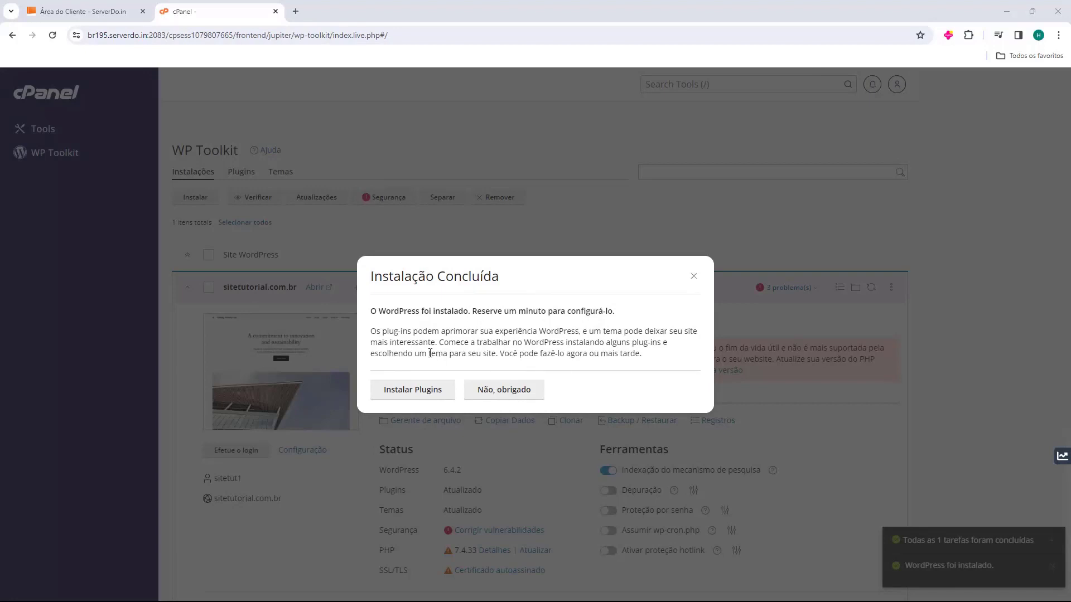
Dismiss the Instalação Concluída dialog and tasks notification, then review the outdated PHP warning
click(502, 397)
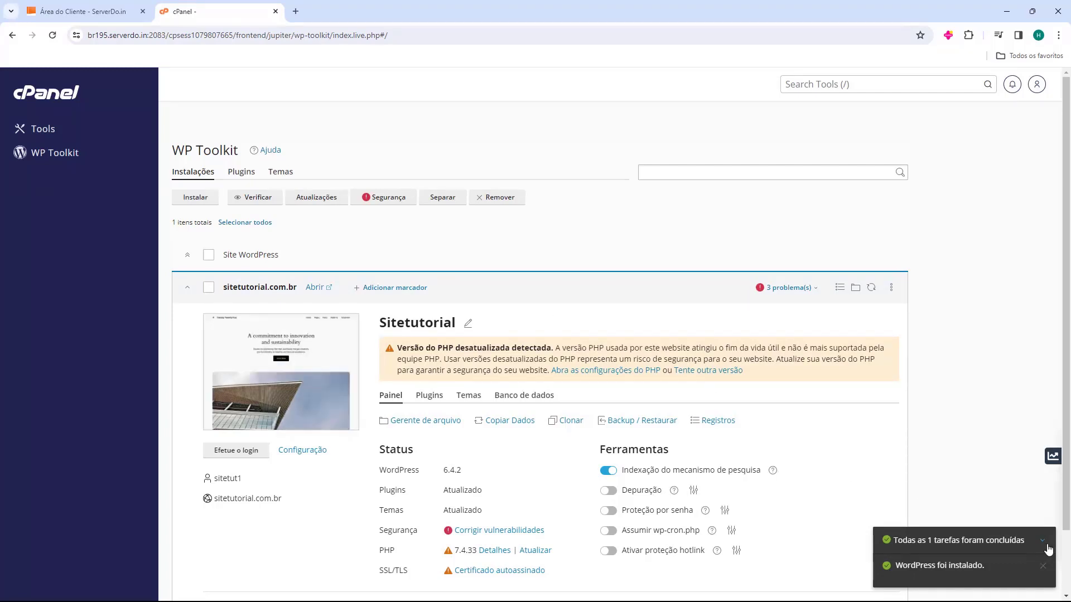
click(1042, 565)
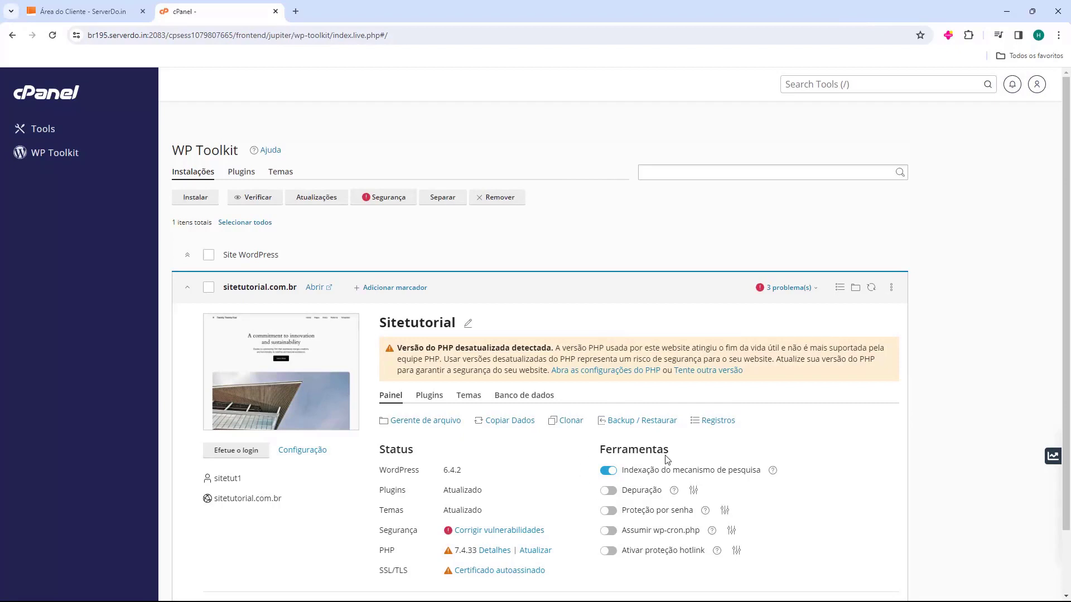
scroll(553, 471, down, 2)
scroll(585, 473, up, 2)
drag(399, 348, 507, 349)
click(449, 348)
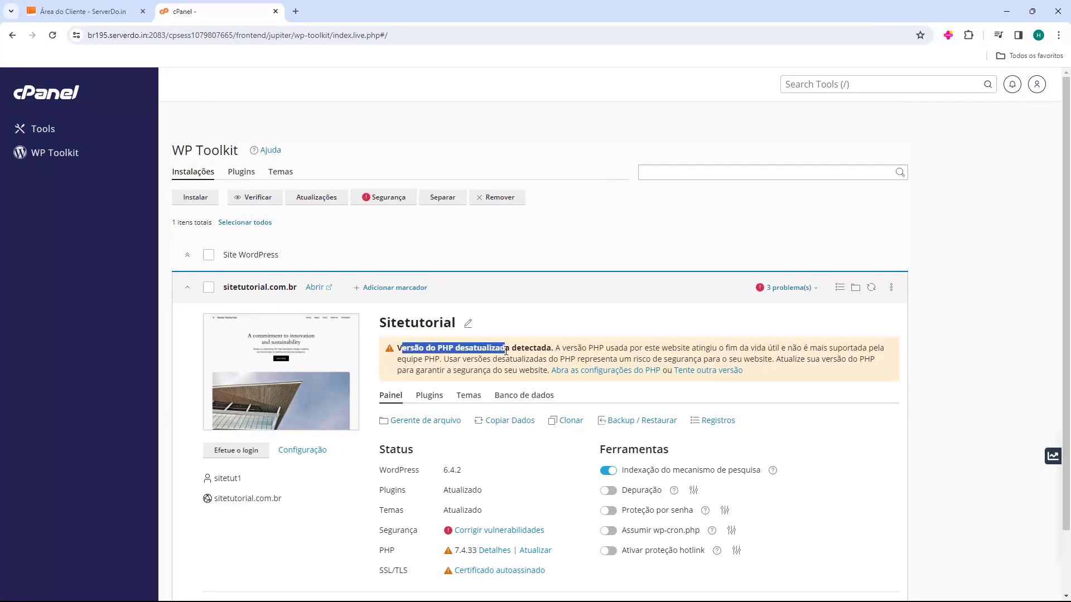
click(429, 372)
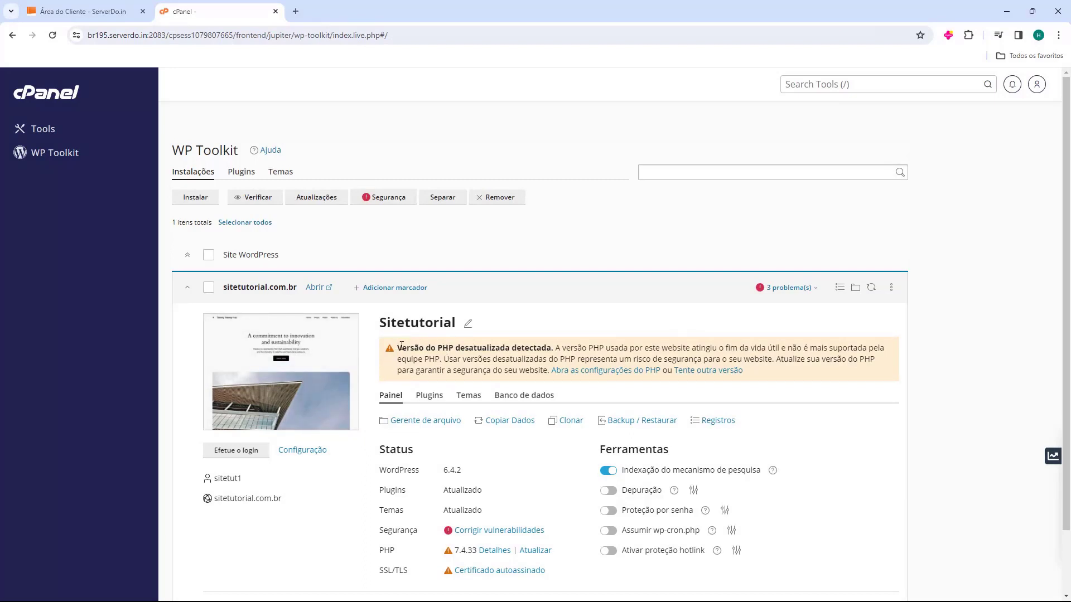
drag(397, 347, 484, 349)
click(483, 350)
In MultiPHP Manager, choose PHP 8.2 (ea-php82) for sitetutorial.com.br and apply it
click(605, 376)
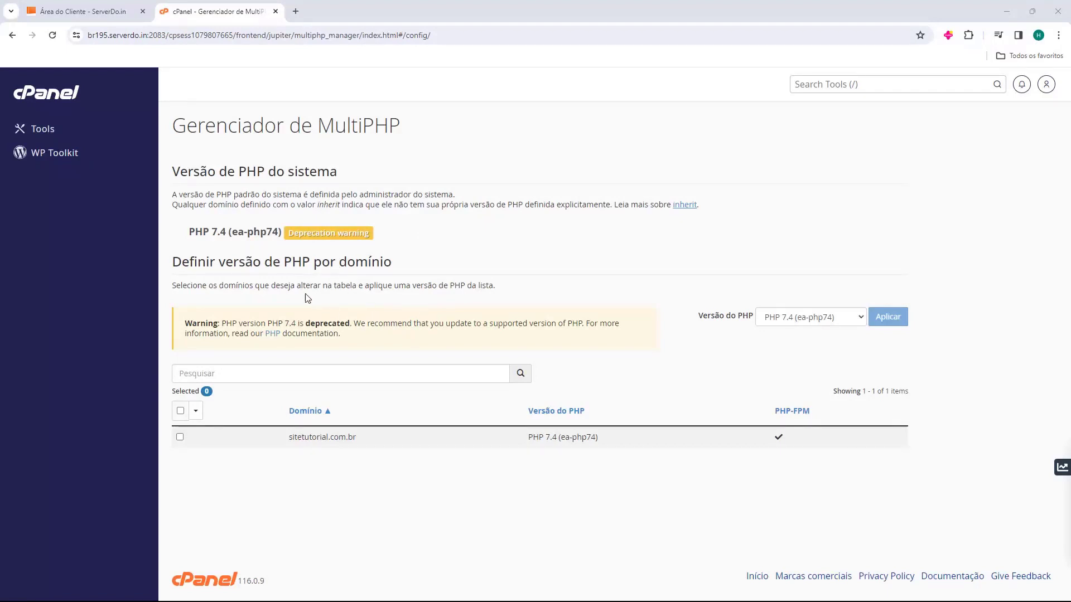
drag(172, 262, 293, 268)
click(294, 270)
drag(701, 323, 736, 320)
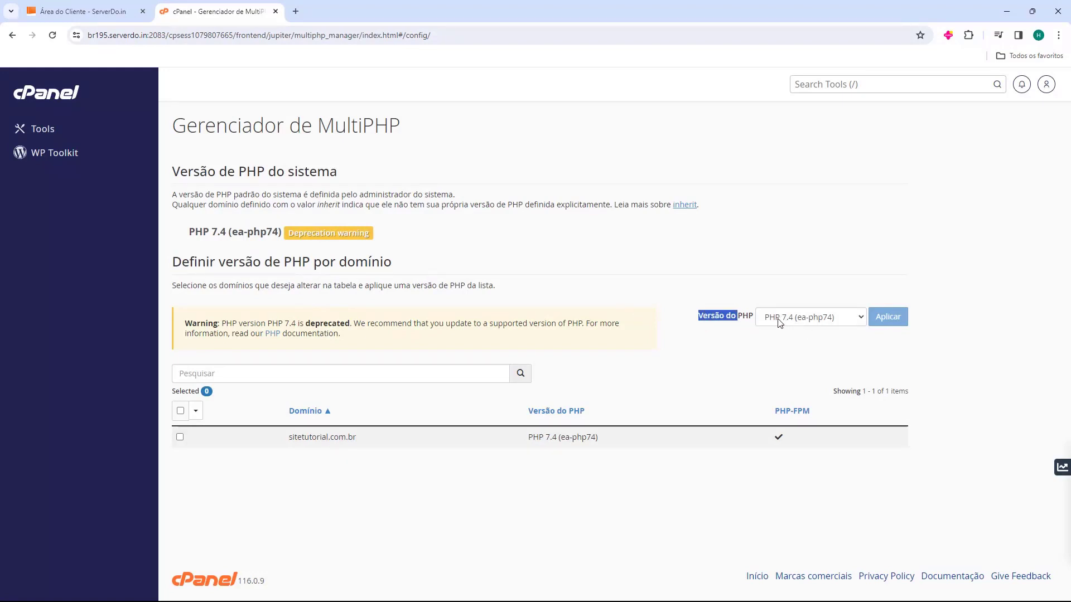
click(818, 321)
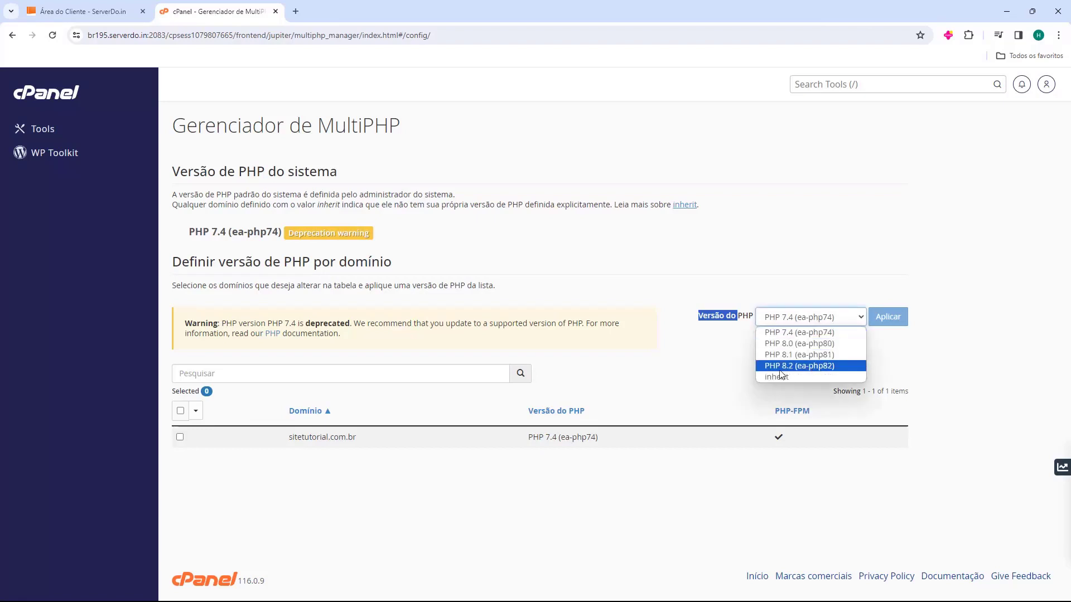
click(796, 369)
click(799, 347)
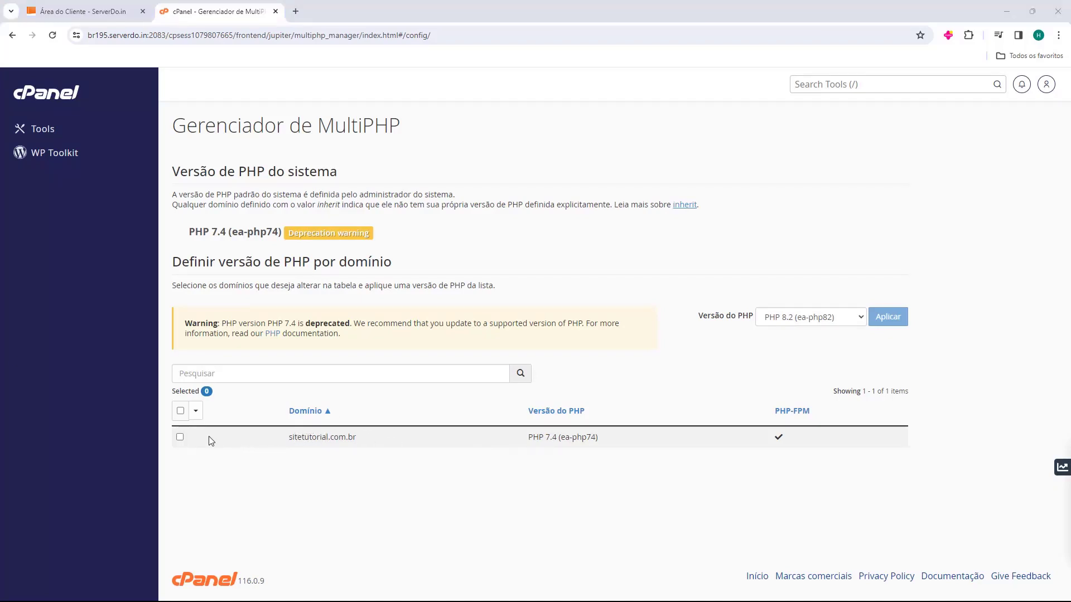
click(180, 437)
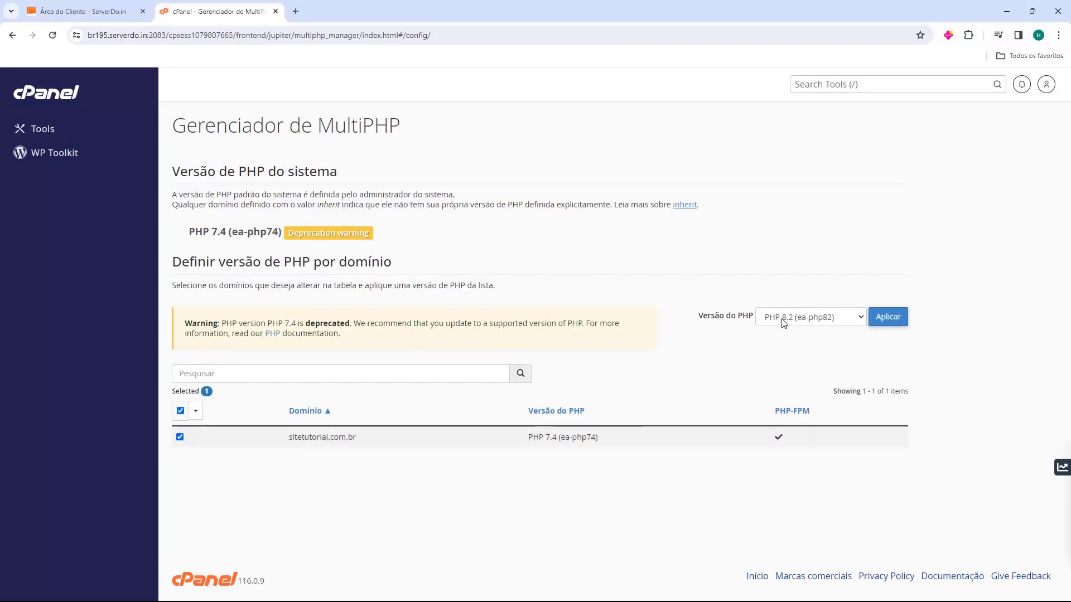
click(888, 322)
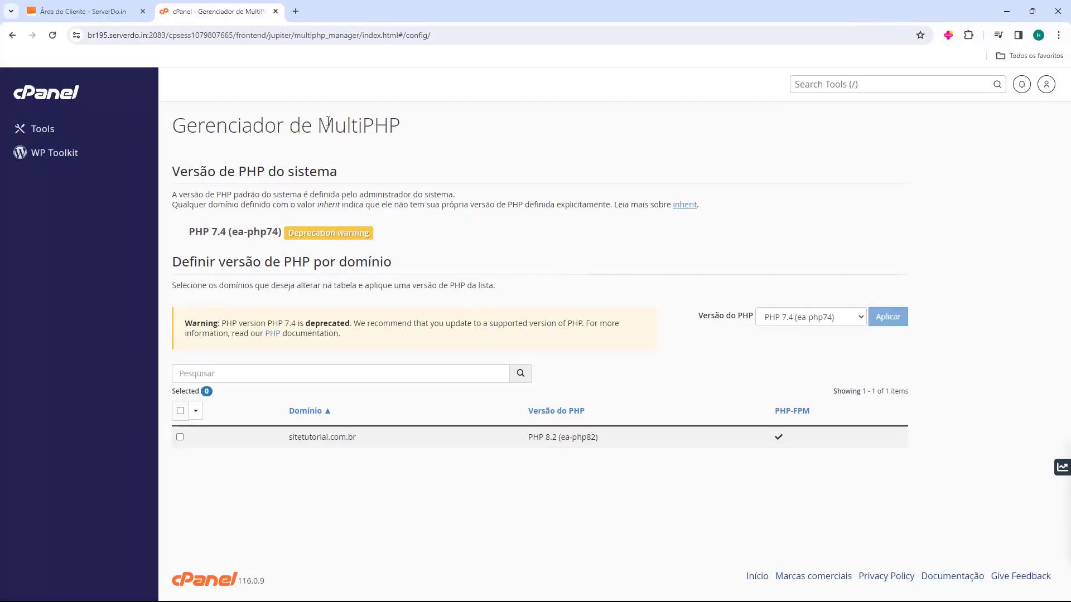
Load sitetutorial.com.br in a new tab and scroll through the homepage
click(296, 12)
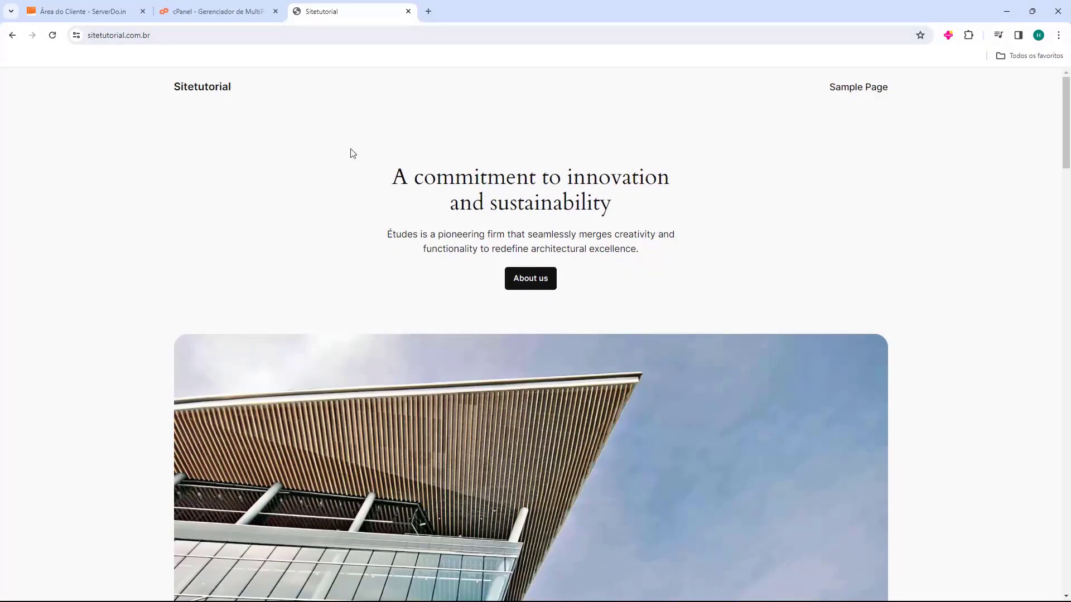
scroll(353, 153, down, 20)
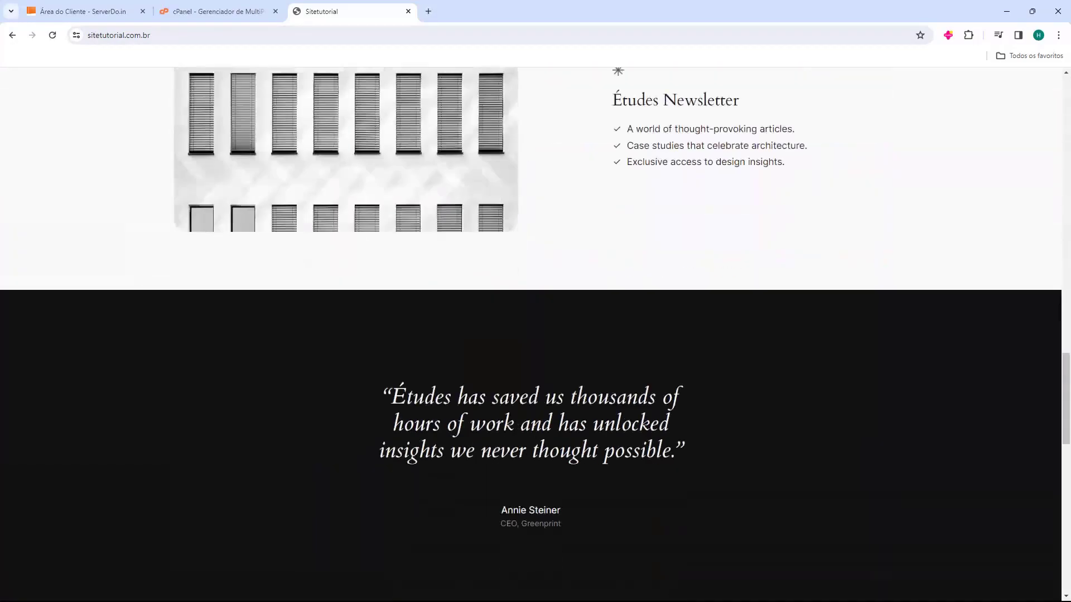
scroll(263, 251, down, 15)
scroll(588, 467, up, 2)
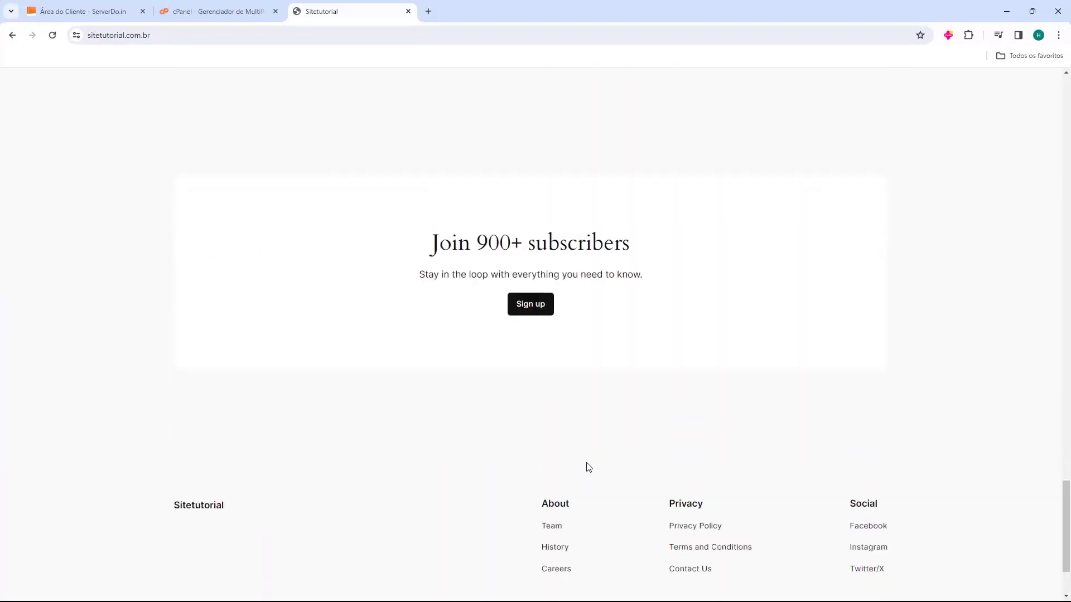
scroll(588, 468, up, 20)
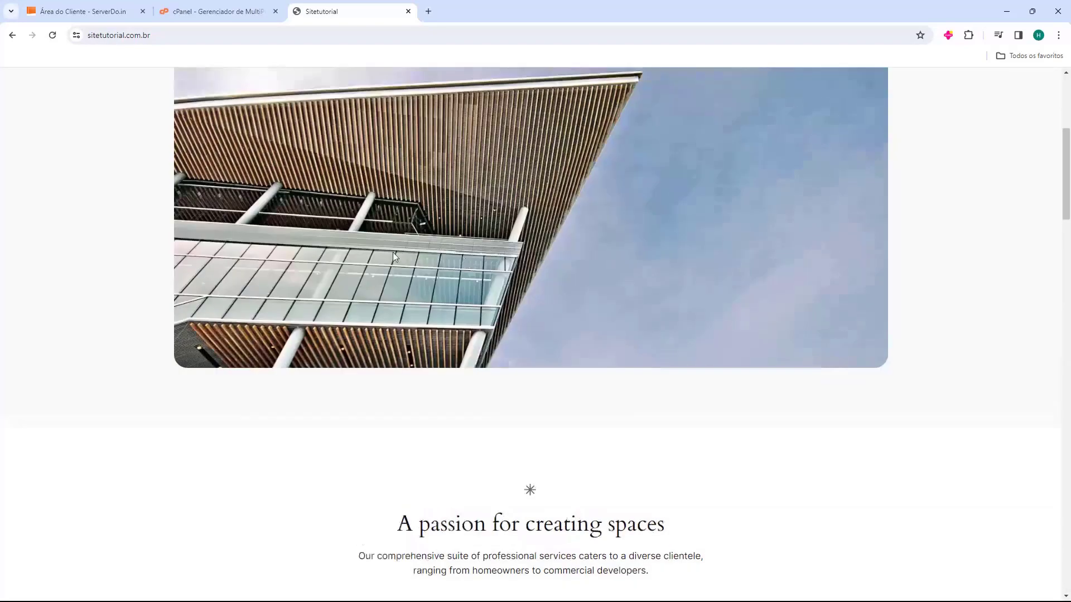
scroll(394, 257, up, 5)
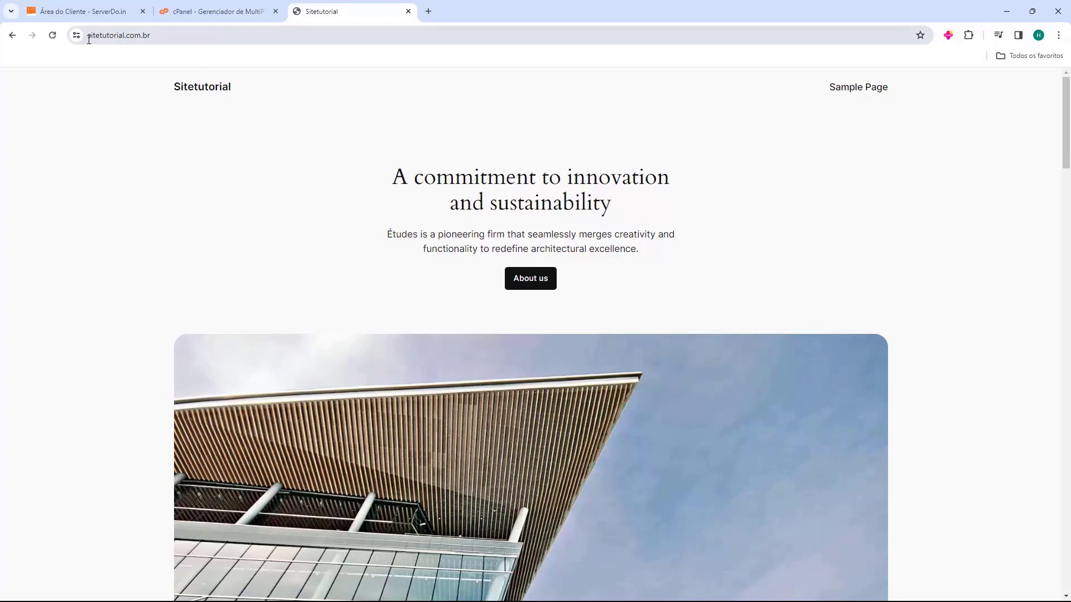
Go to sitetutorial.com.br/wp-admin
click(166, 37)
click(184, 38)
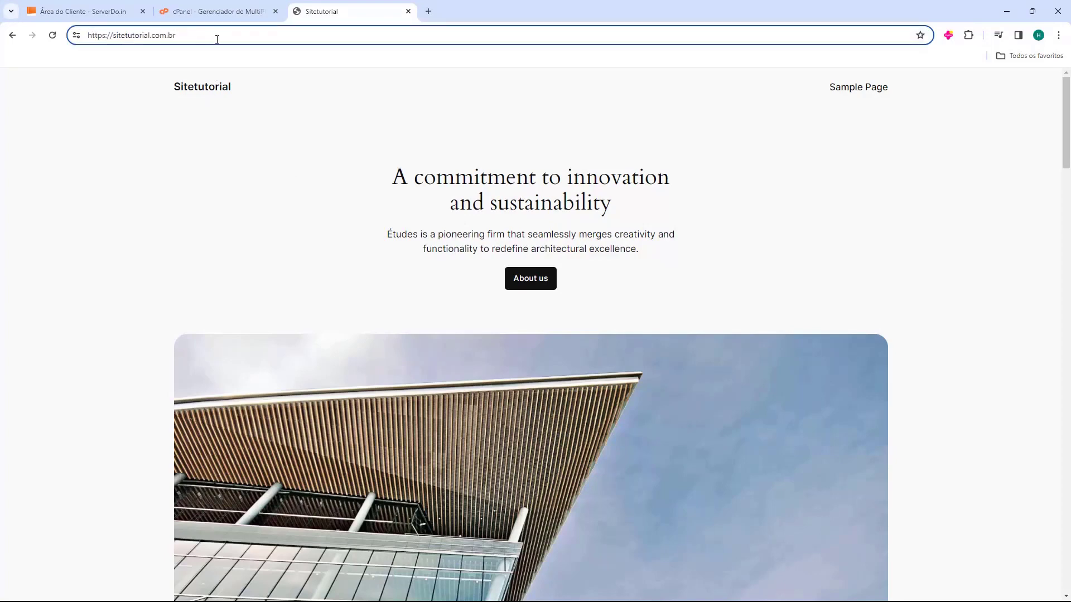
text(/wç)
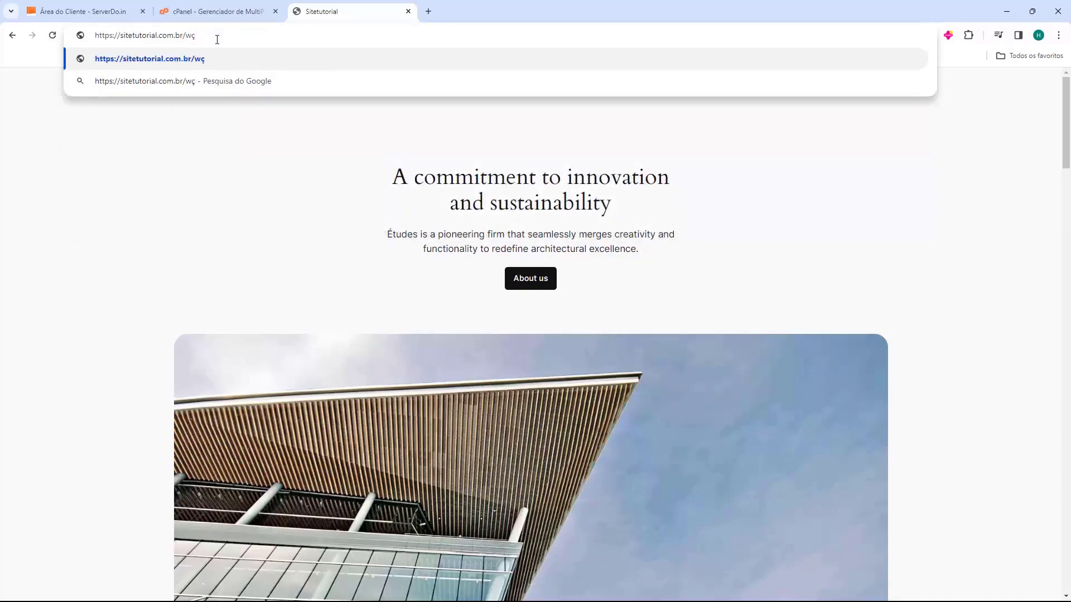
key(BackSpace)
text(p-adnu)
key(BackSpace)
key(BackSpace)
text(min)
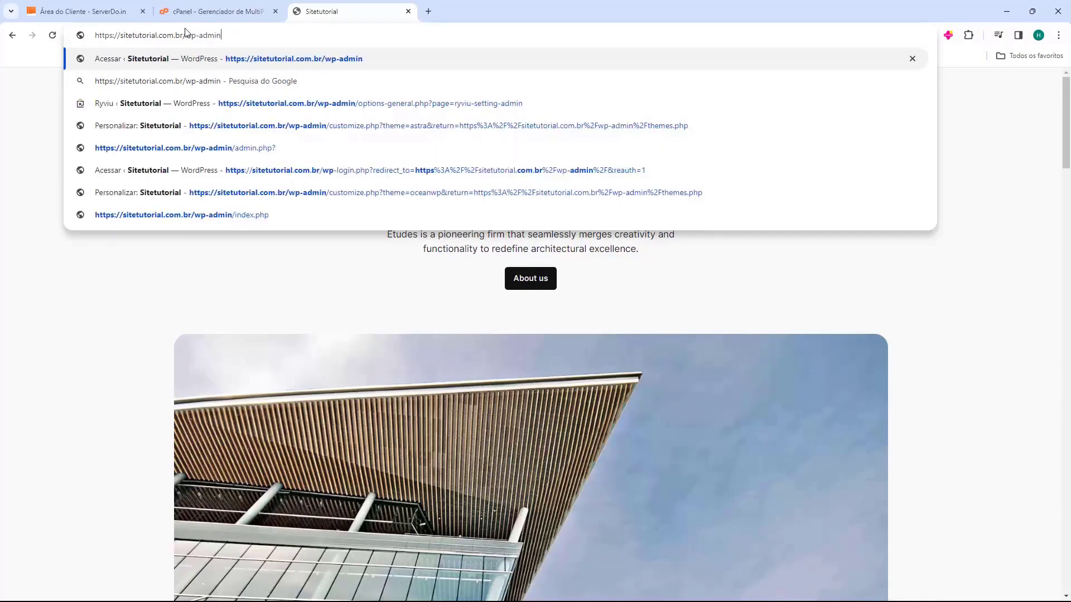
key(Return)
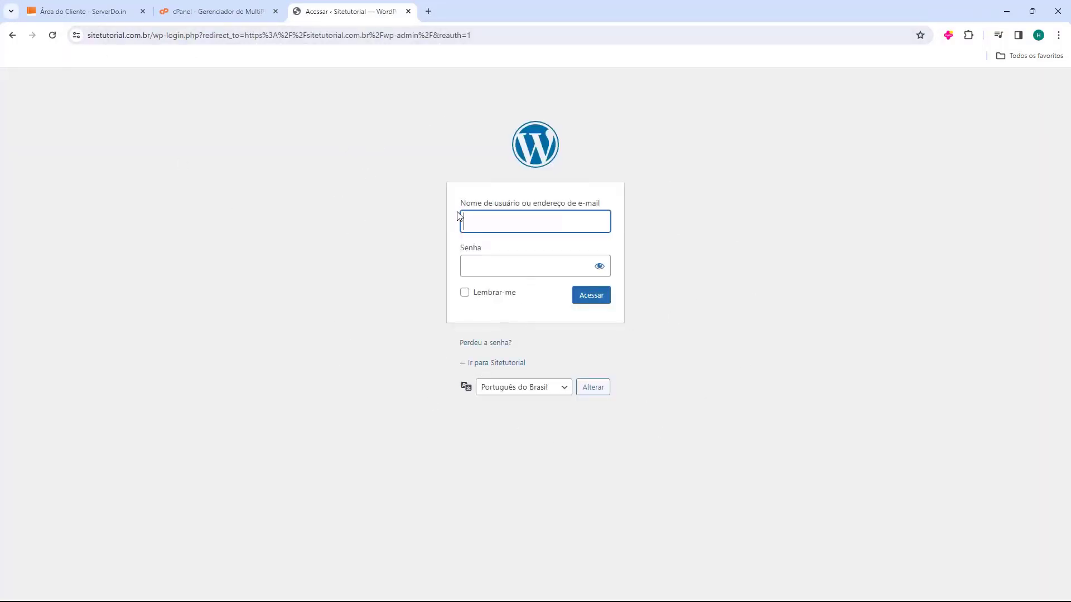
Log in with the administrator username and password to reach the Painel
drag(460, 207, 499, 207)
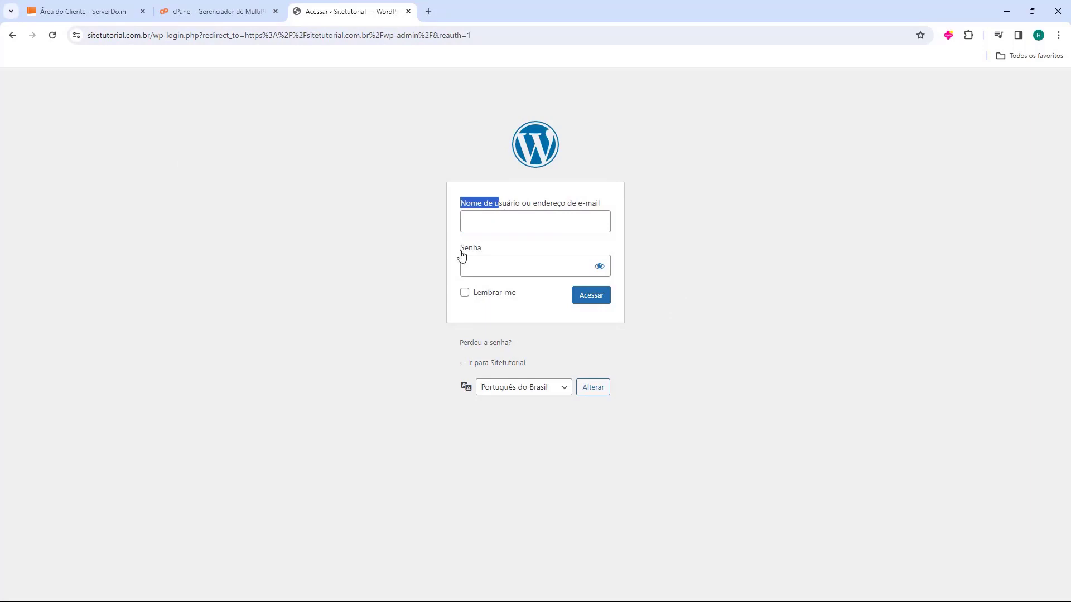
click(482, 221)
text(fer)
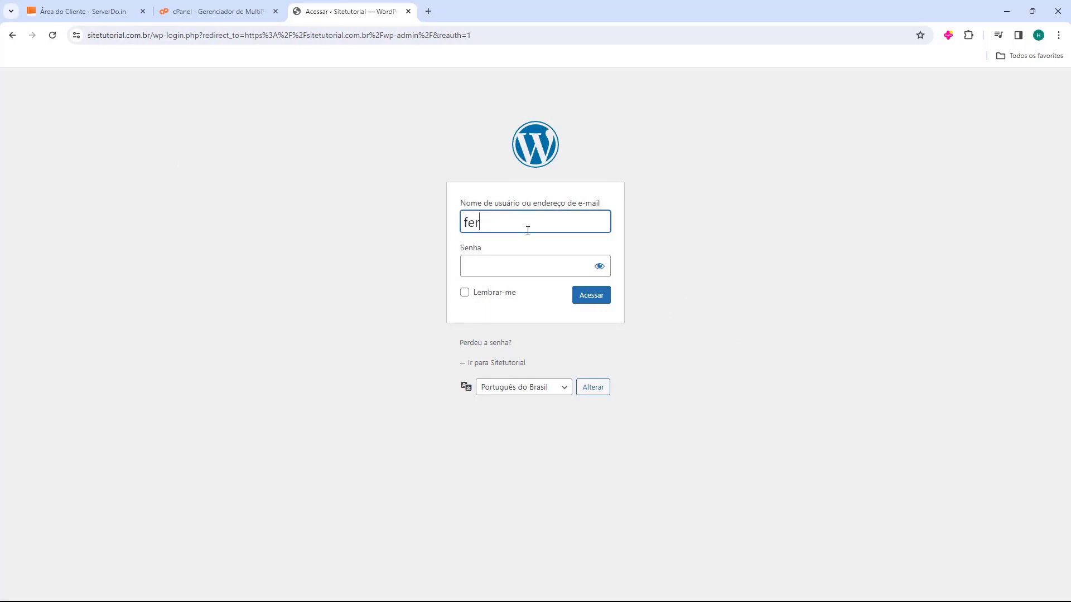
text(nando)
click(517, 270)
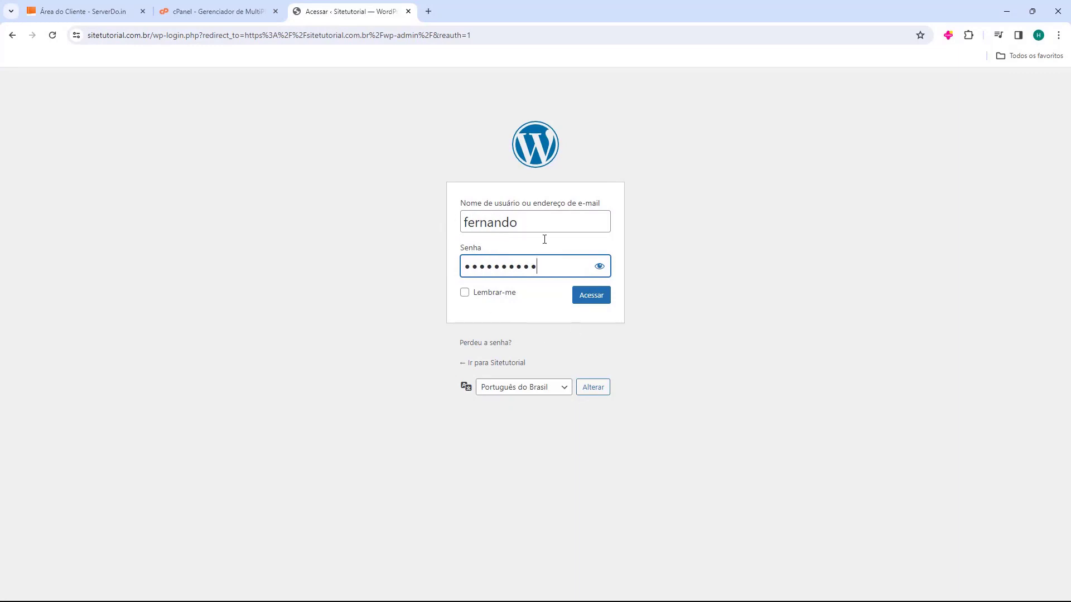
click(595, 301)
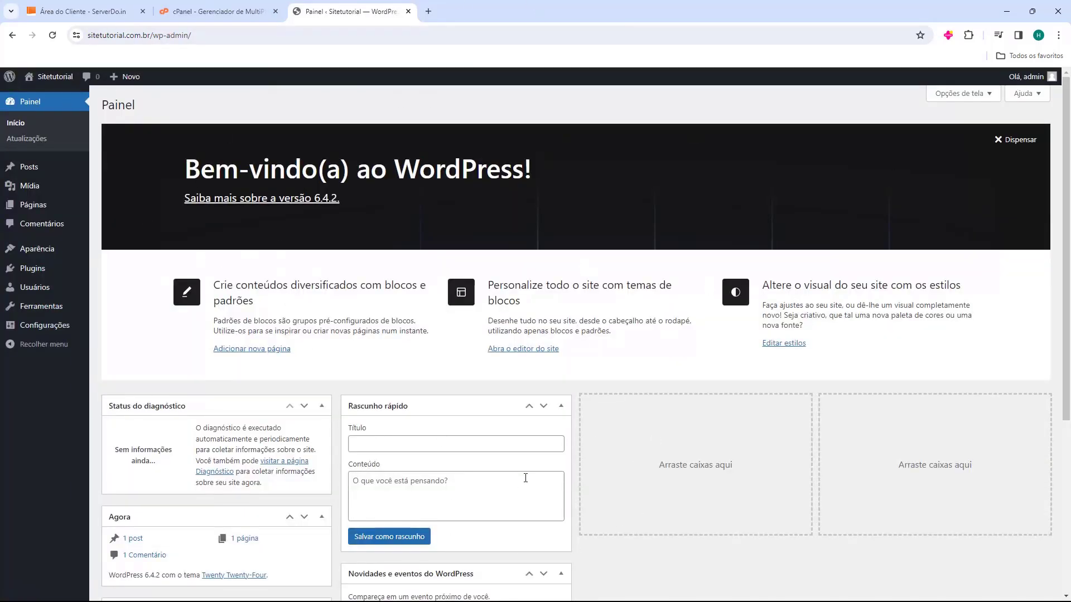
click(30, 270)
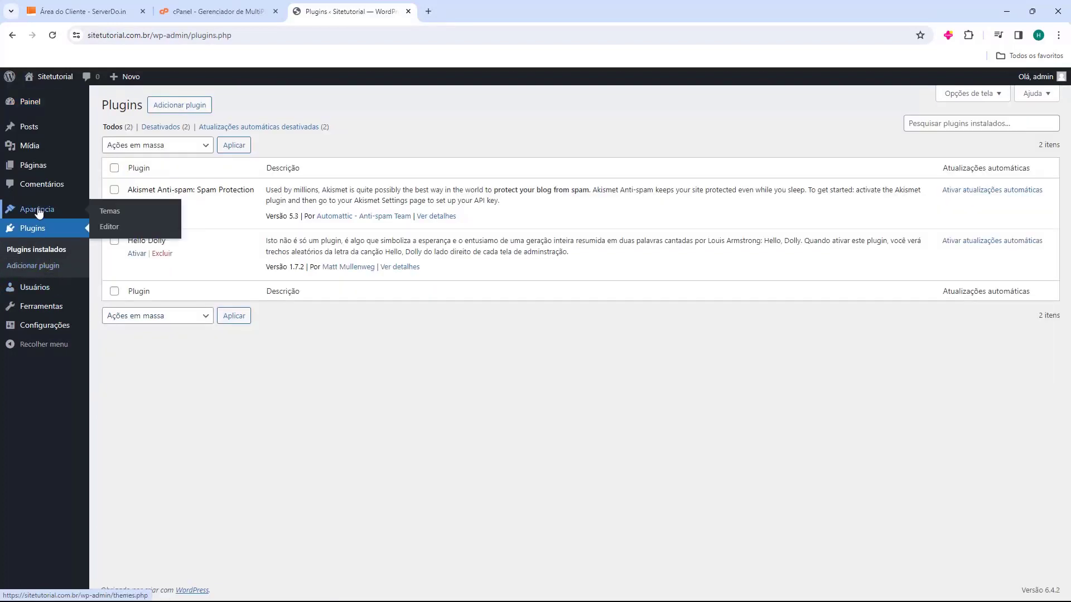
click(37, 210)
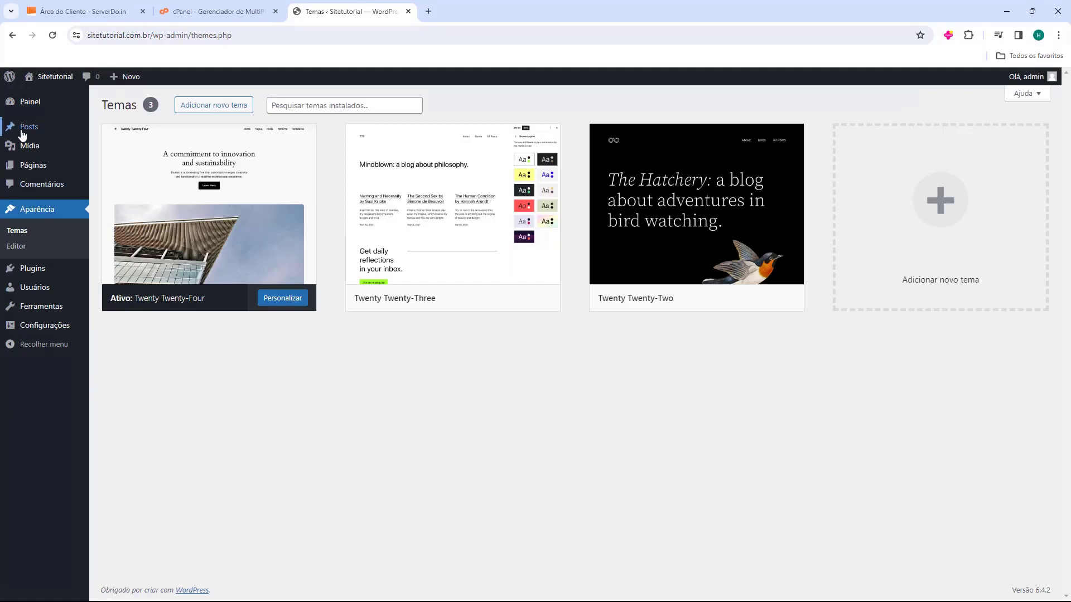
click(29, 103)
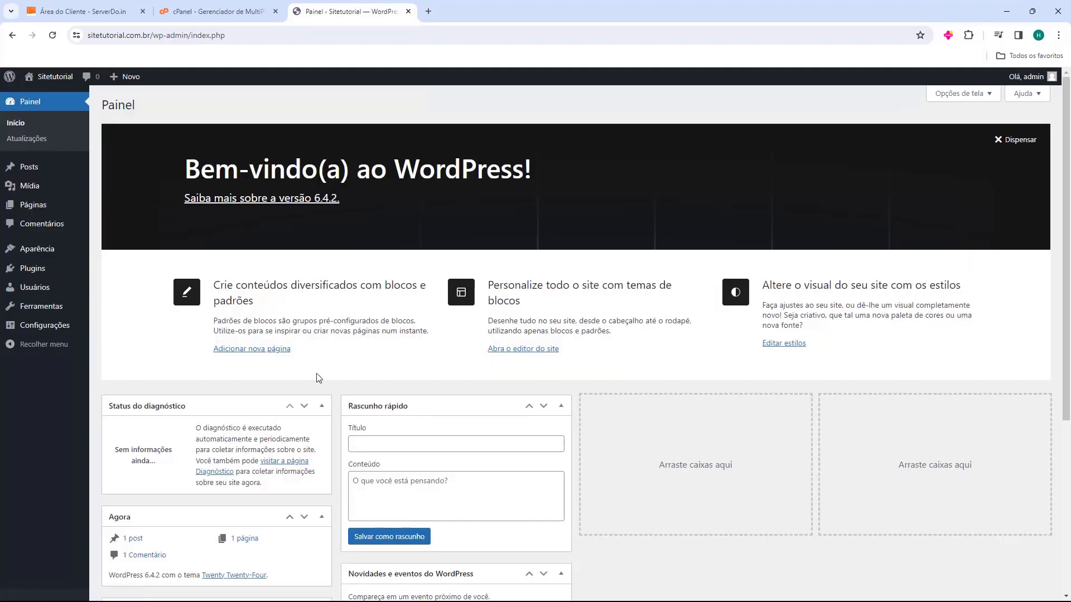